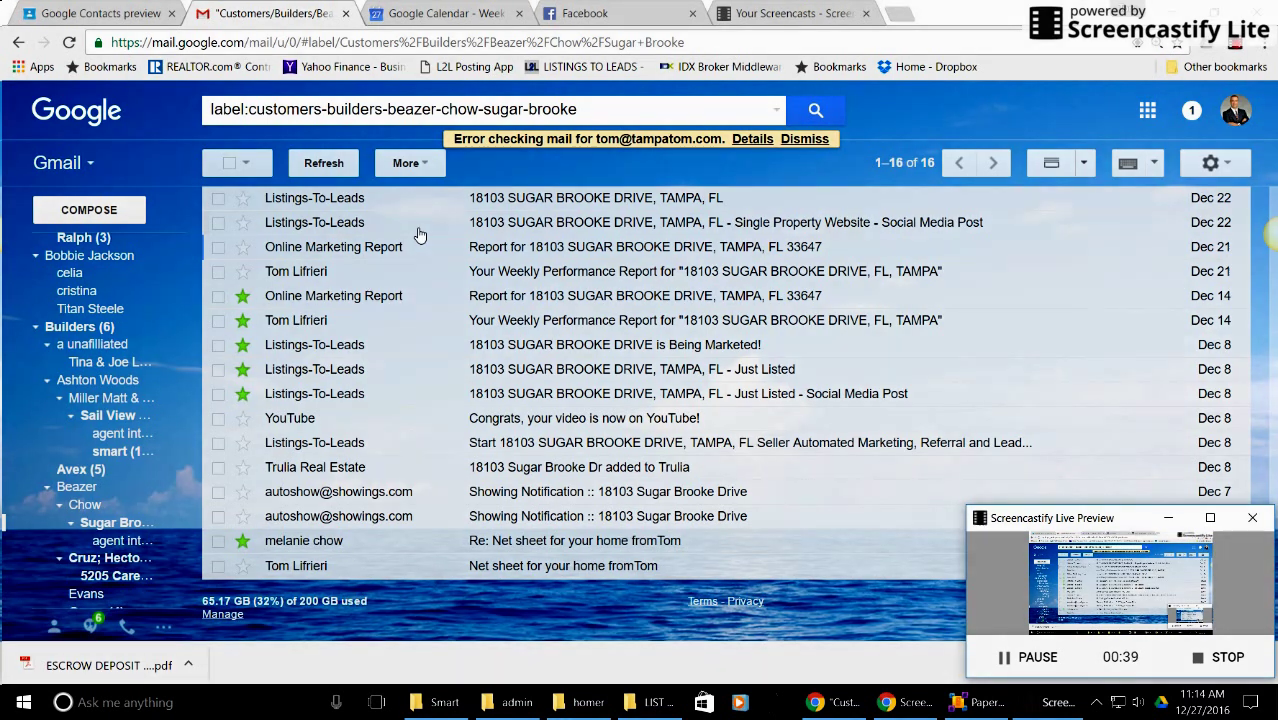
Step: Open the Single Property Website - Social Media Post email and scroll through it
{"action": "left_click", "coordinate": [533, 229]}
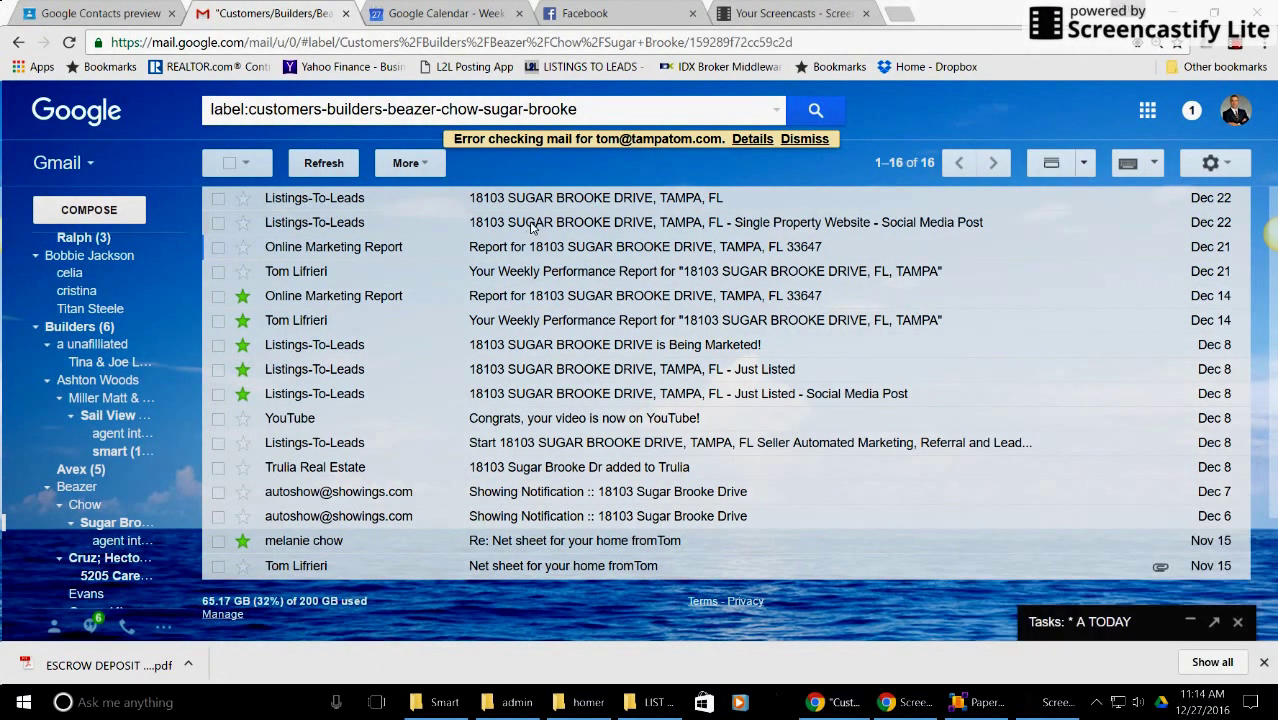
{"action": "scroll", "coordinate": [473, 312], "scroll_direction": "down", "scroll_amount": 1}
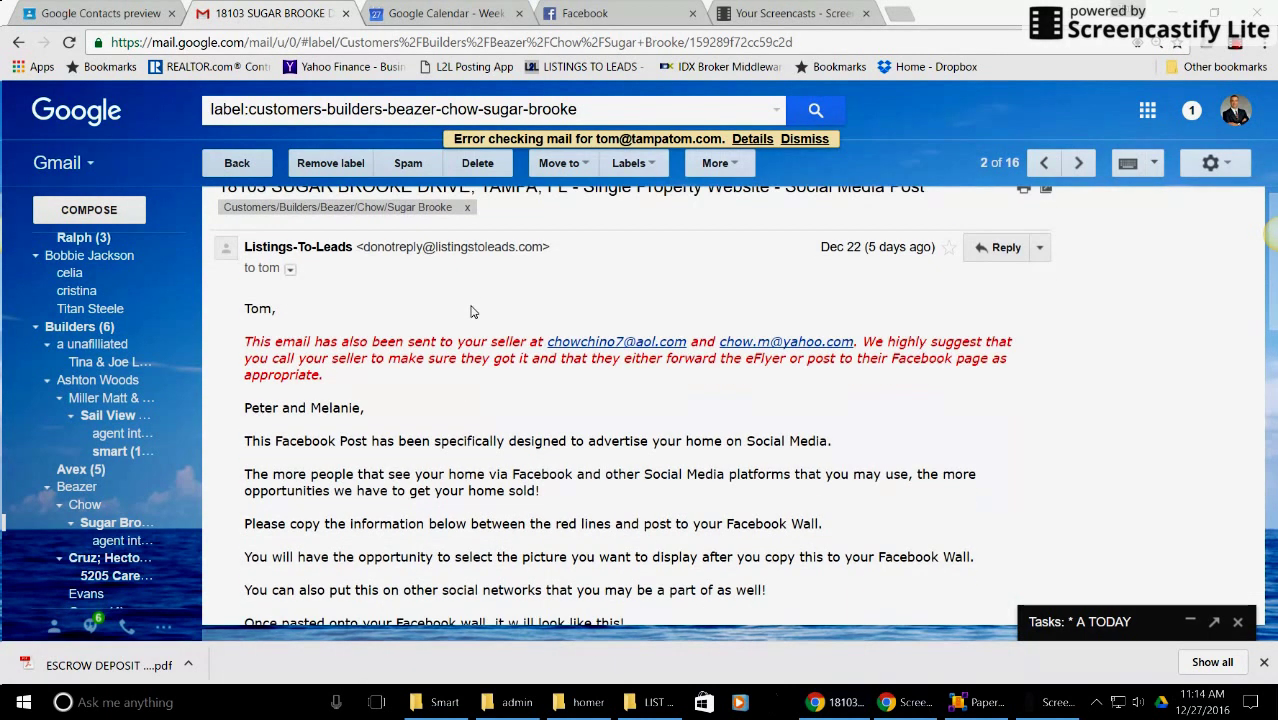
{"action": "scroll", "coordinate": [338, 332], "scroll_direction": "down", "scroll_amount": 4}
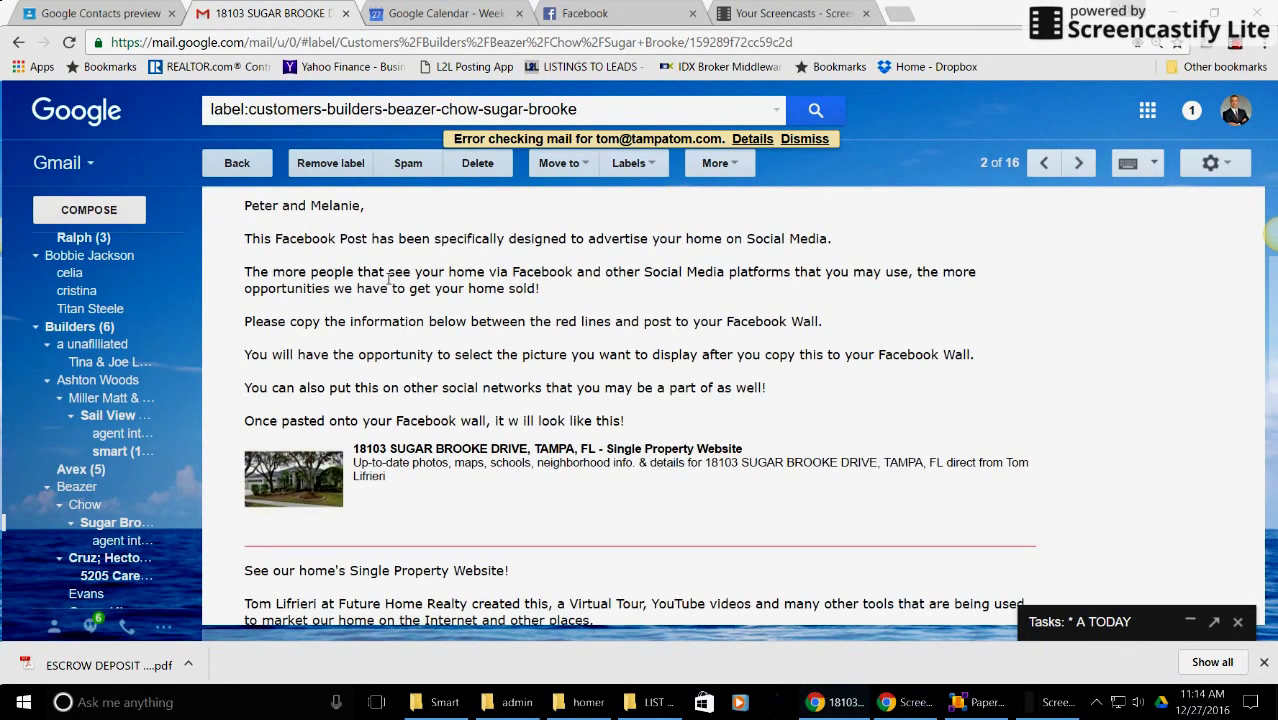
{"action": "scroll", "coordinate": [370, 230], "scroll_direction": "down", "scroll_amount": 2}
{"action": "scroll", "coordinate": [370, 228], "scroll_direction": "up", "scroll_amount": 1}
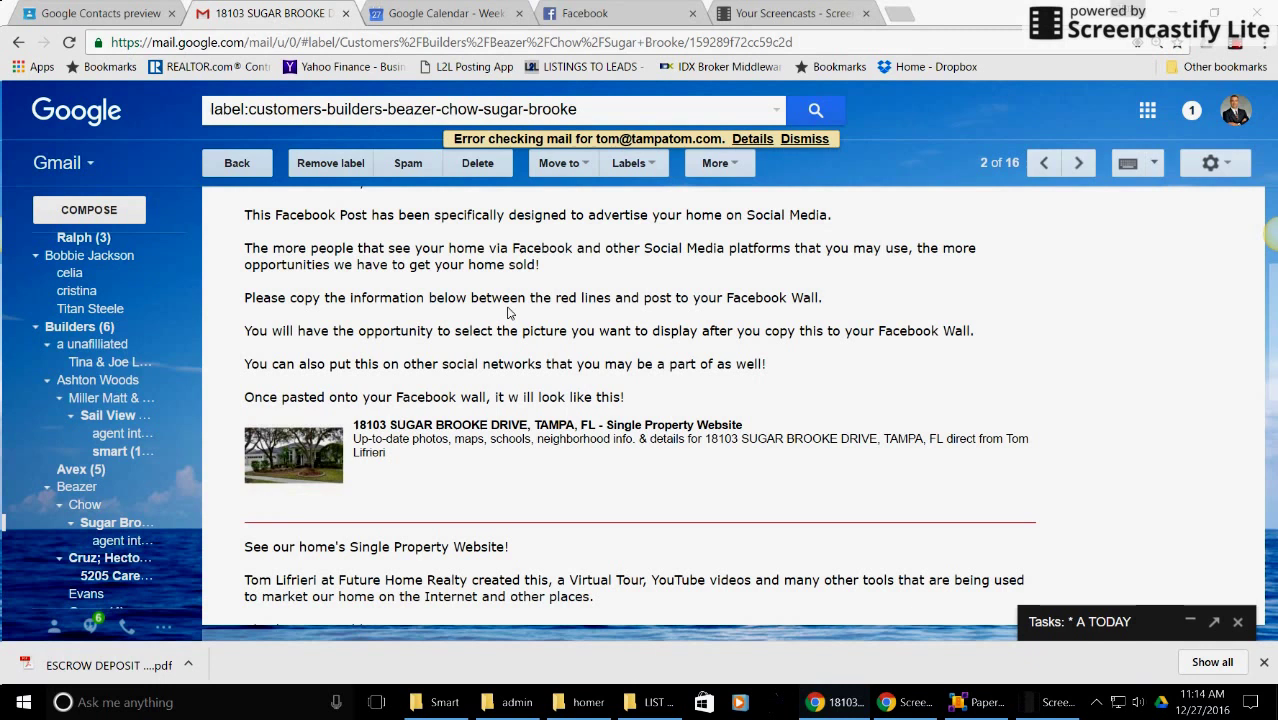
{"action": "scroll", "coordinate": [680, 310], "scroll_direction": "down", "scroll_amount": 2}
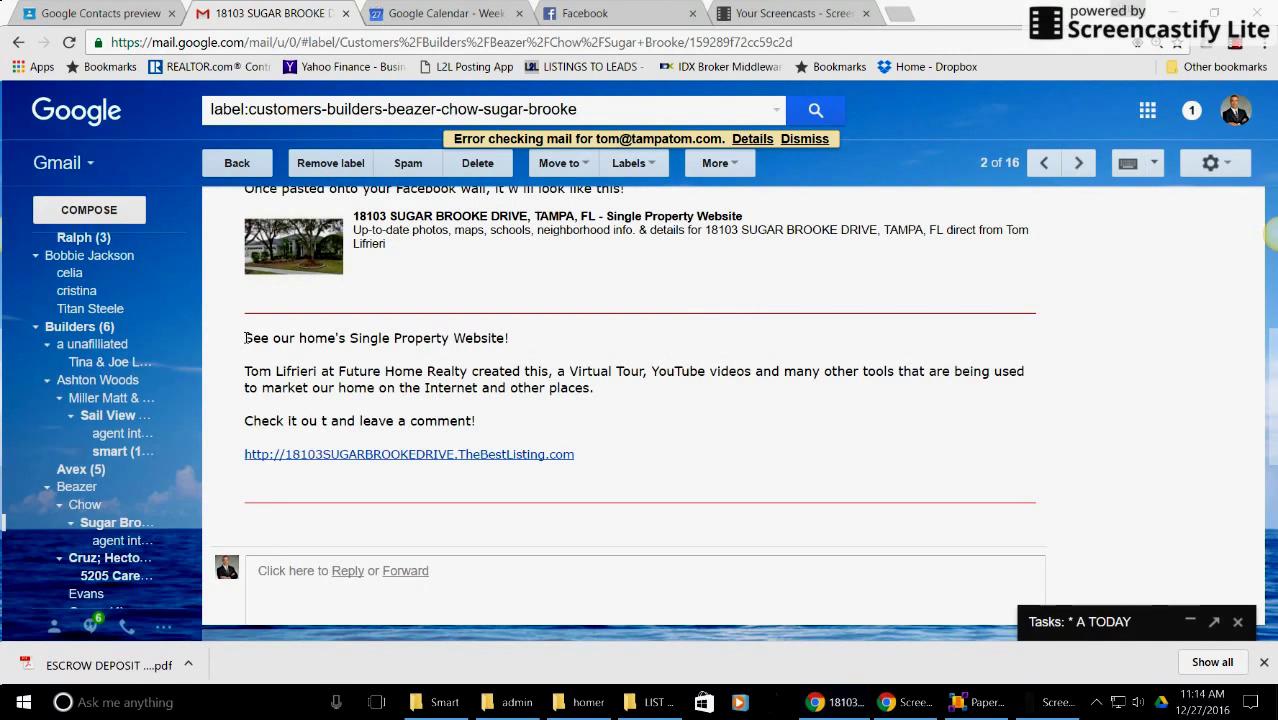
Step: Copy the post text and listing link between the red lines
{"action": "left_click_drag", "start_coordinate": [245, 338], "coordinate": [593, 454]}
{"action": "right_click", "coordinate": [367, 377]}
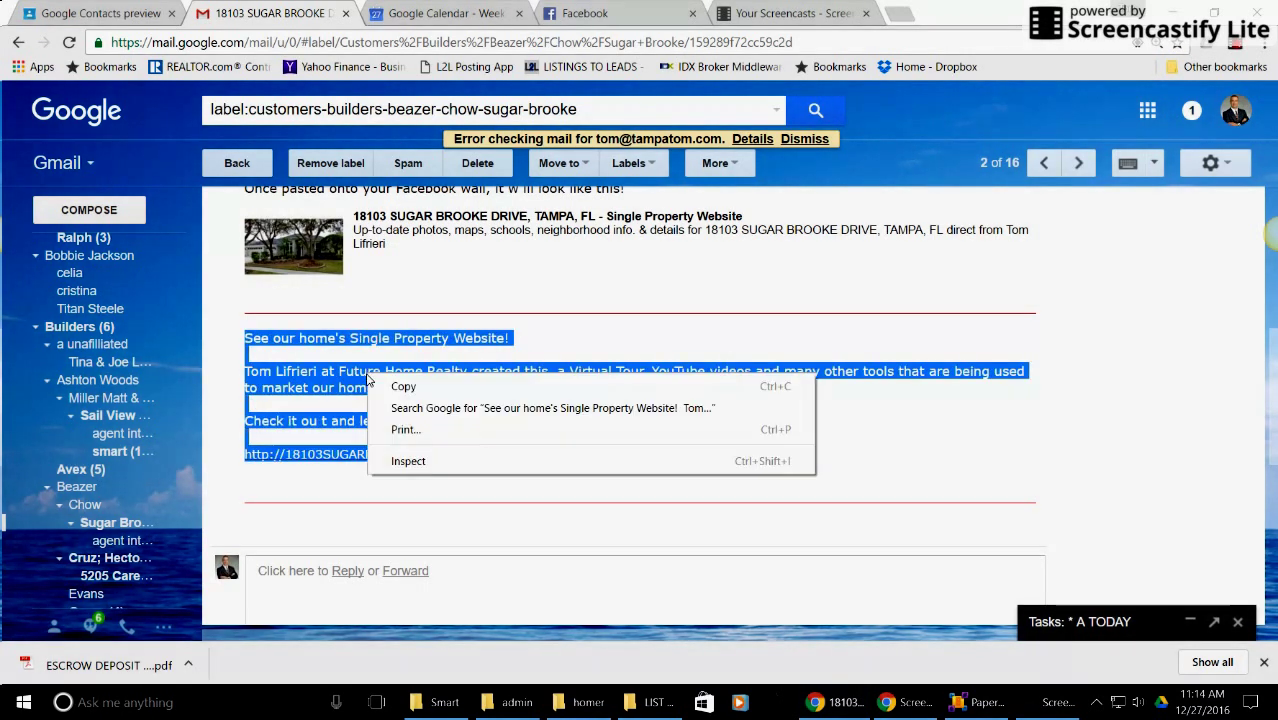
{"action": "left_click", "coordinate": [397, 388]}
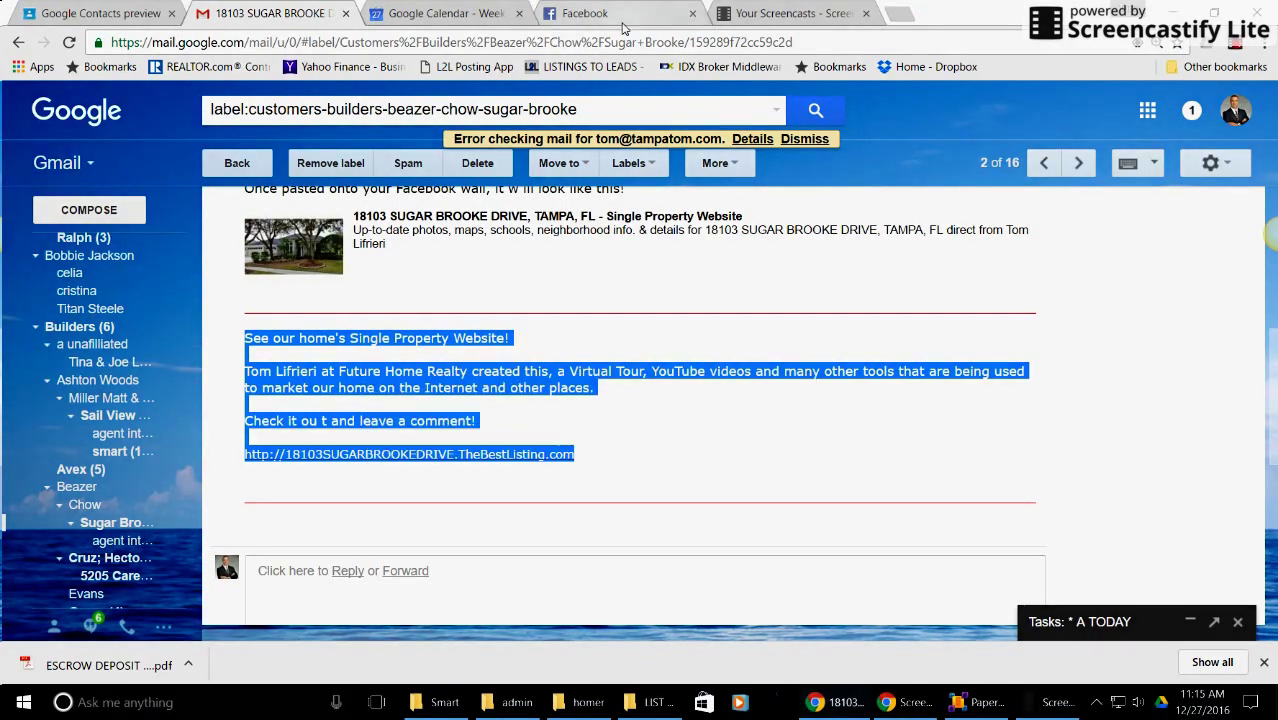
Step: Paste the copied listing text into a new Facebook post and review it
{"action": "left_click", "coordinate": [600, 14]}
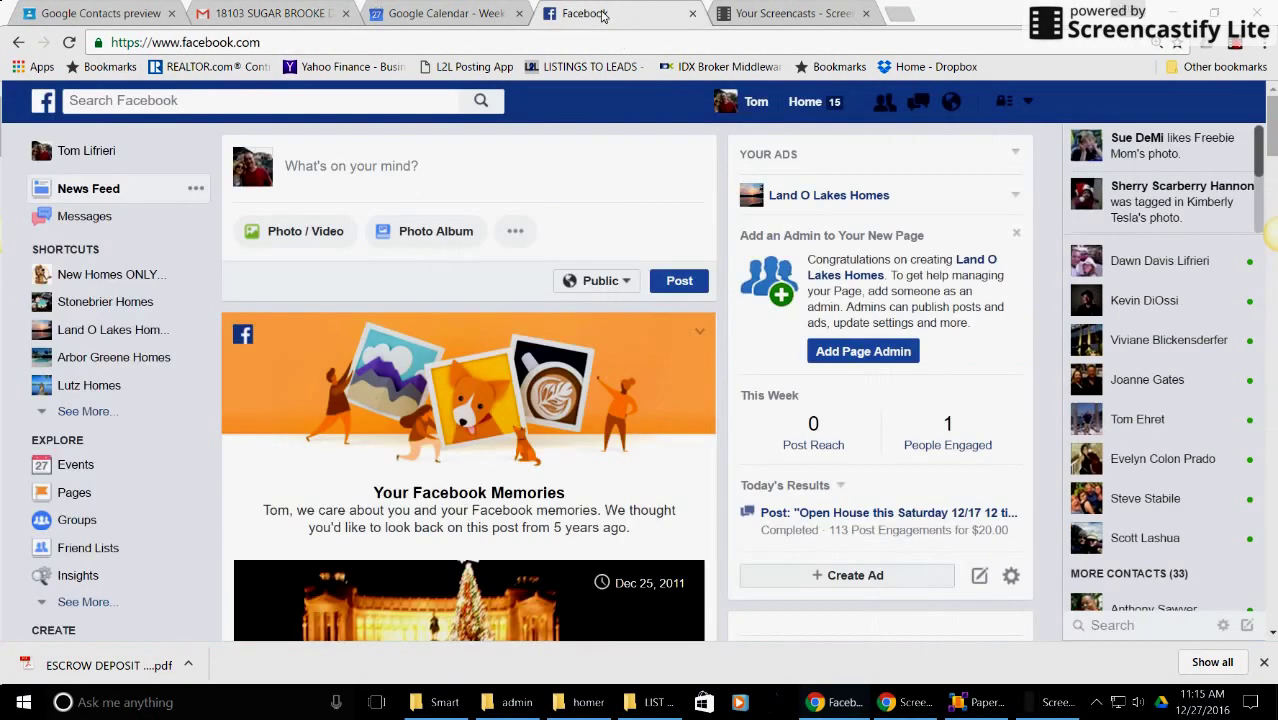
{"action": "left_click", "coordinate": [369, 166]}
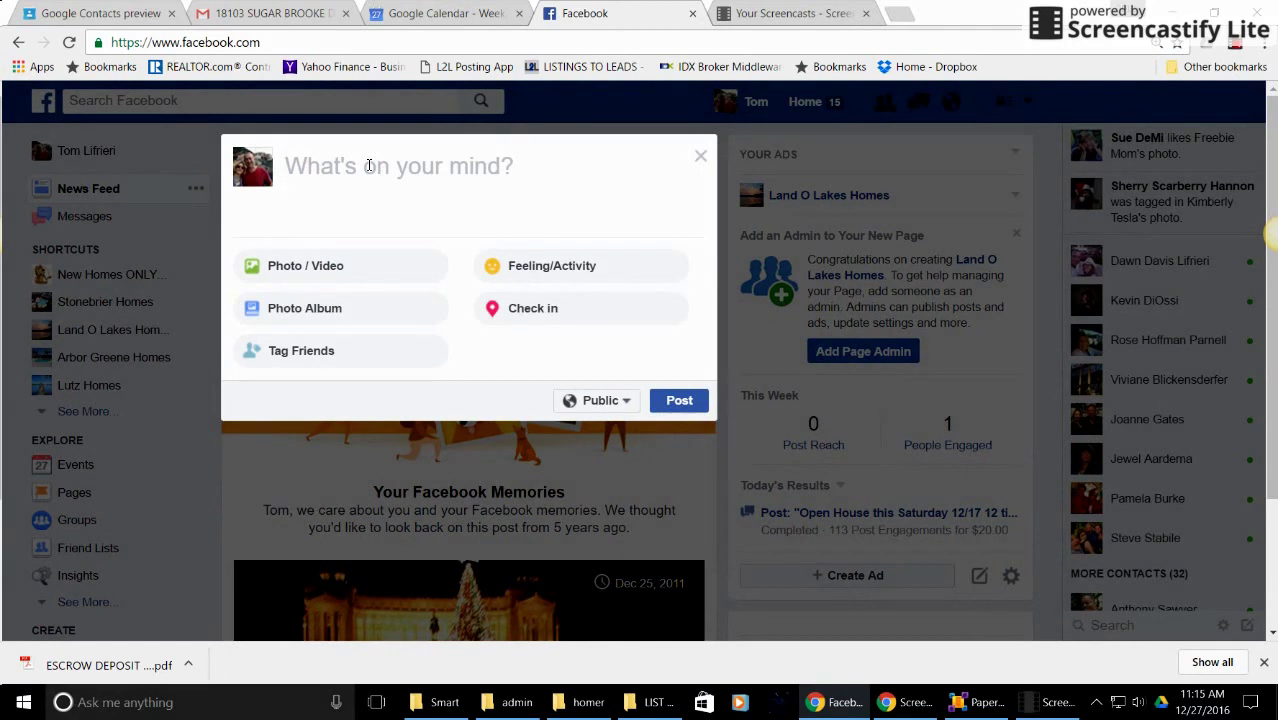
{"action": "key", "text": "ctrl+v"}
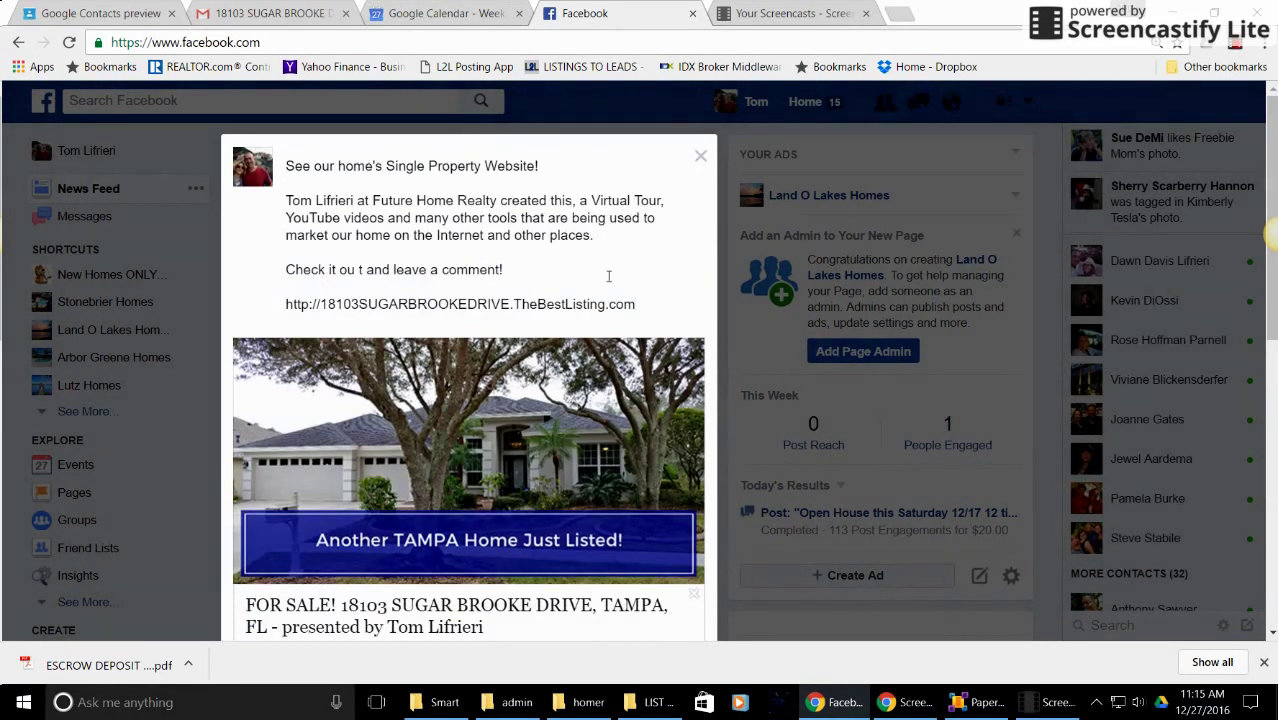
{"action": "scroll", "coordinate": [608, 280], "scroll_direction": "down", "scroll_amount": 2}
{"action": "scroll", "coordinate": [608, 284], "scroll_direction": "up", "scroll_amount": 2}
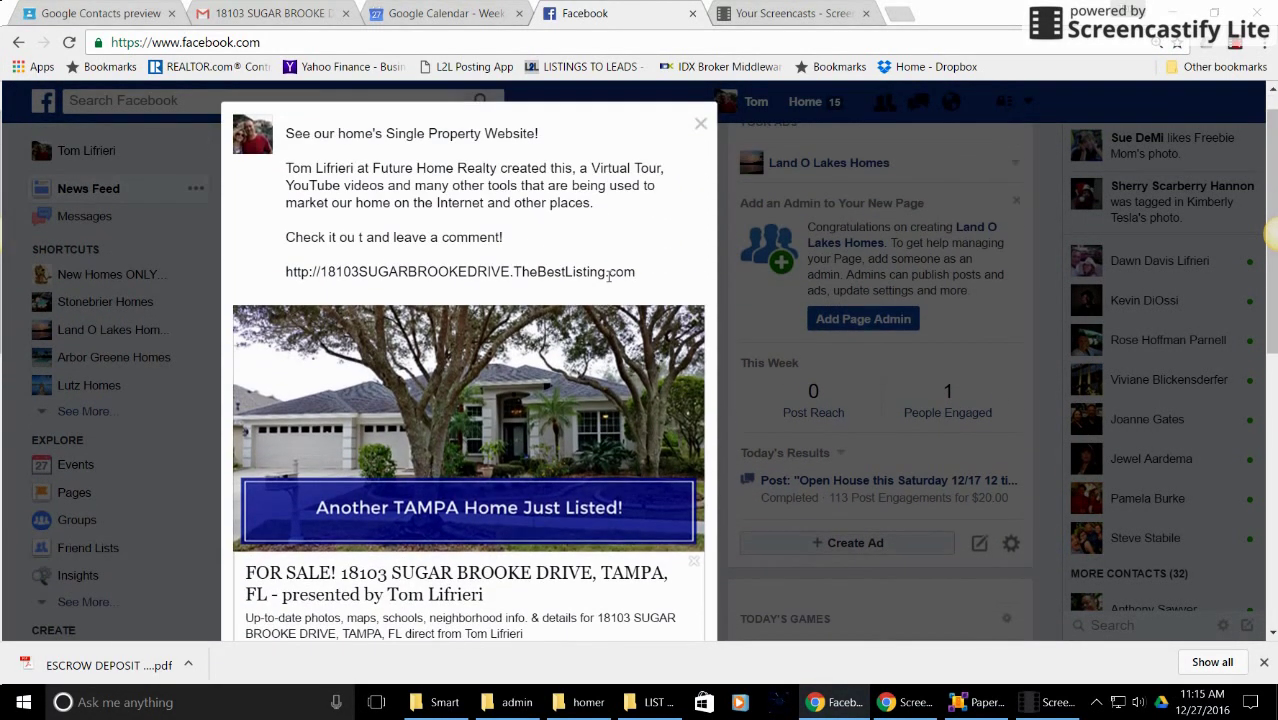
{"action": "scroll", "coordinate": [621, 259], "scroll_direction": "down", "scroll_amount": 2}
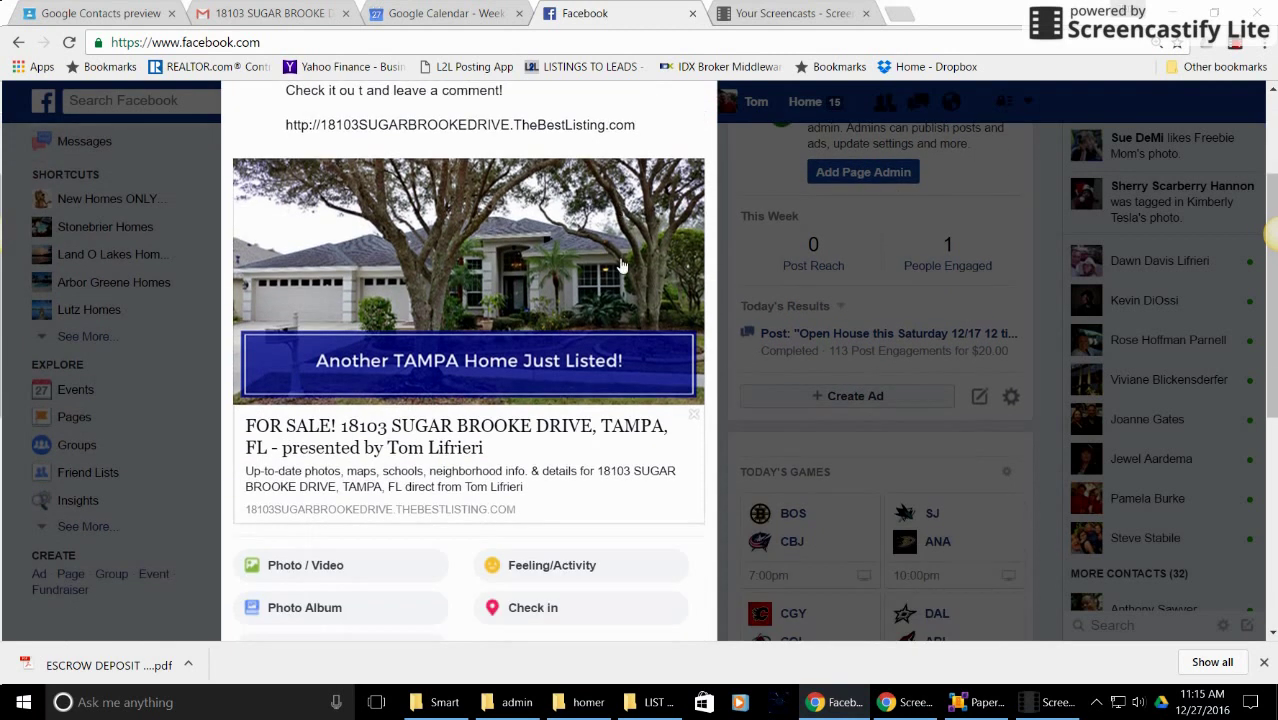
{"action": "scroll", "coordinate": [686, 188], "scroll_direction": "up", "scroll_amount": 3}
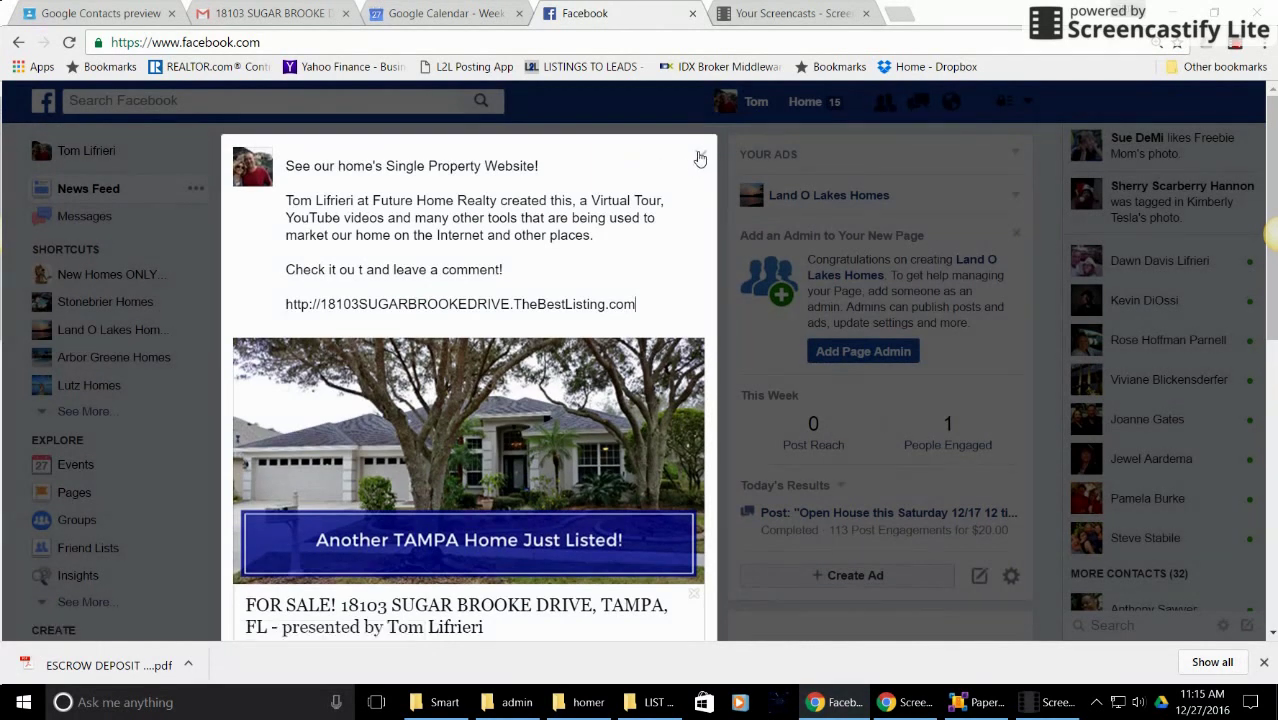
Step: Discard the unposted Facebook draft and return to the Gmail listing email
{"action": "left_click", "coordinate": [699, 158]}
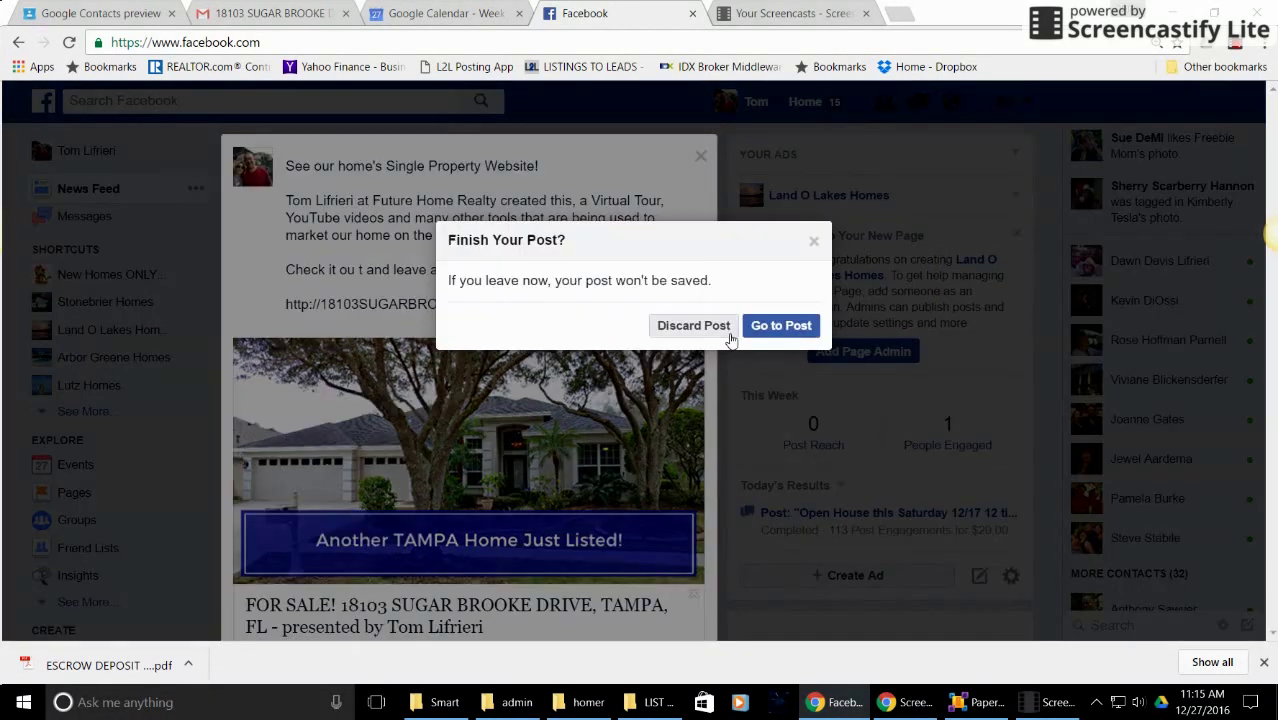
{"action": "left_click", "coordinate": [703, 327]}
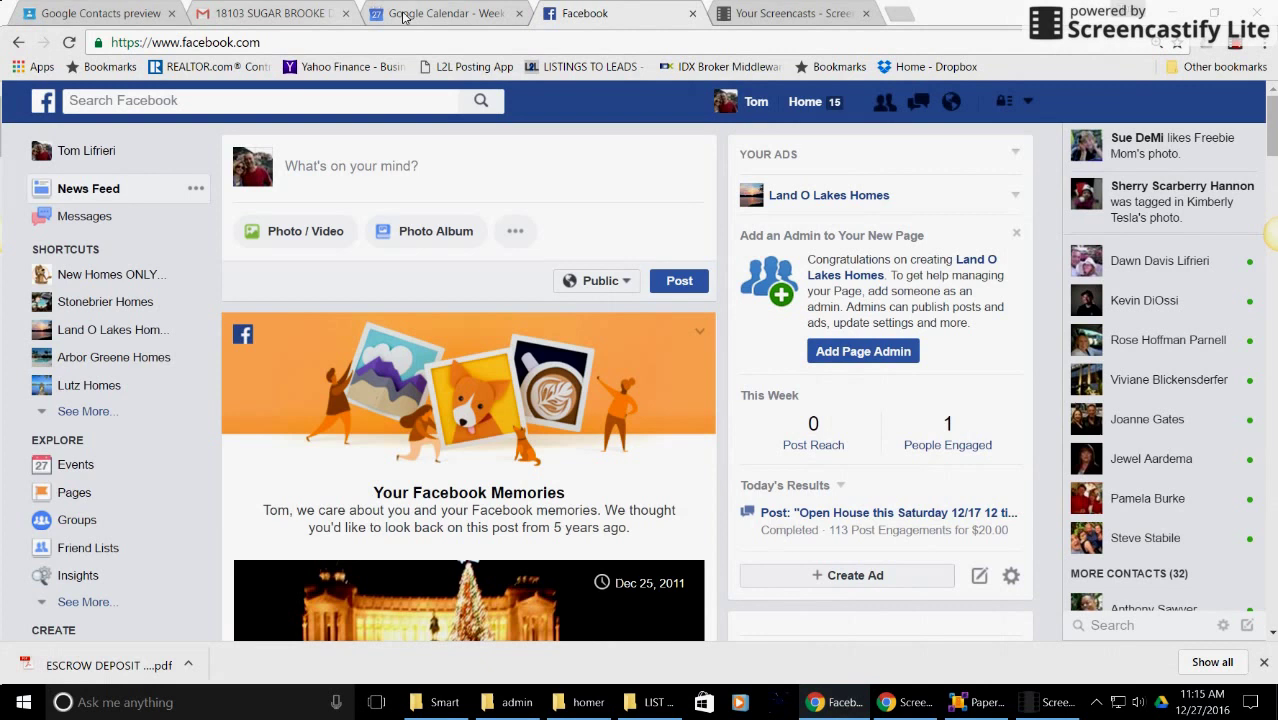
{"action": "left_click", "coordinate": [268, 14]}
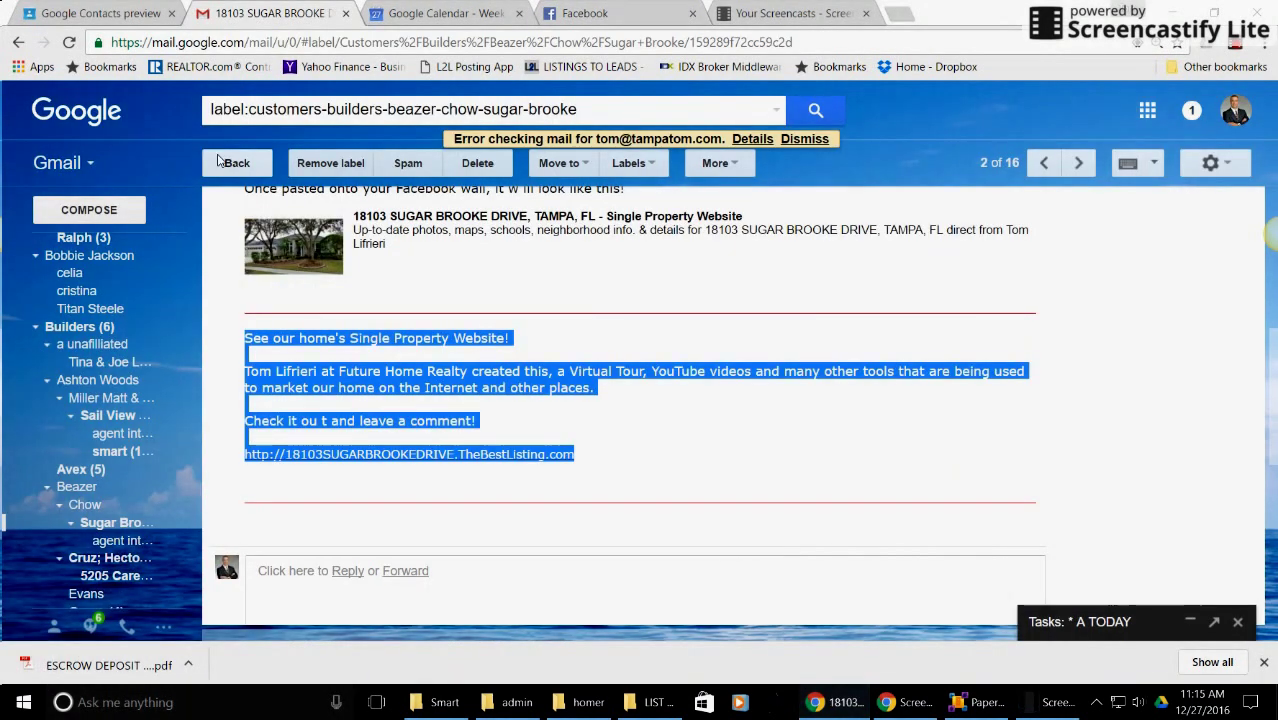
Step: Leave the listing email for the Sugar Brooke label's list of 16 messages
{"action": "left_click", "coordinate": [235, 163]}
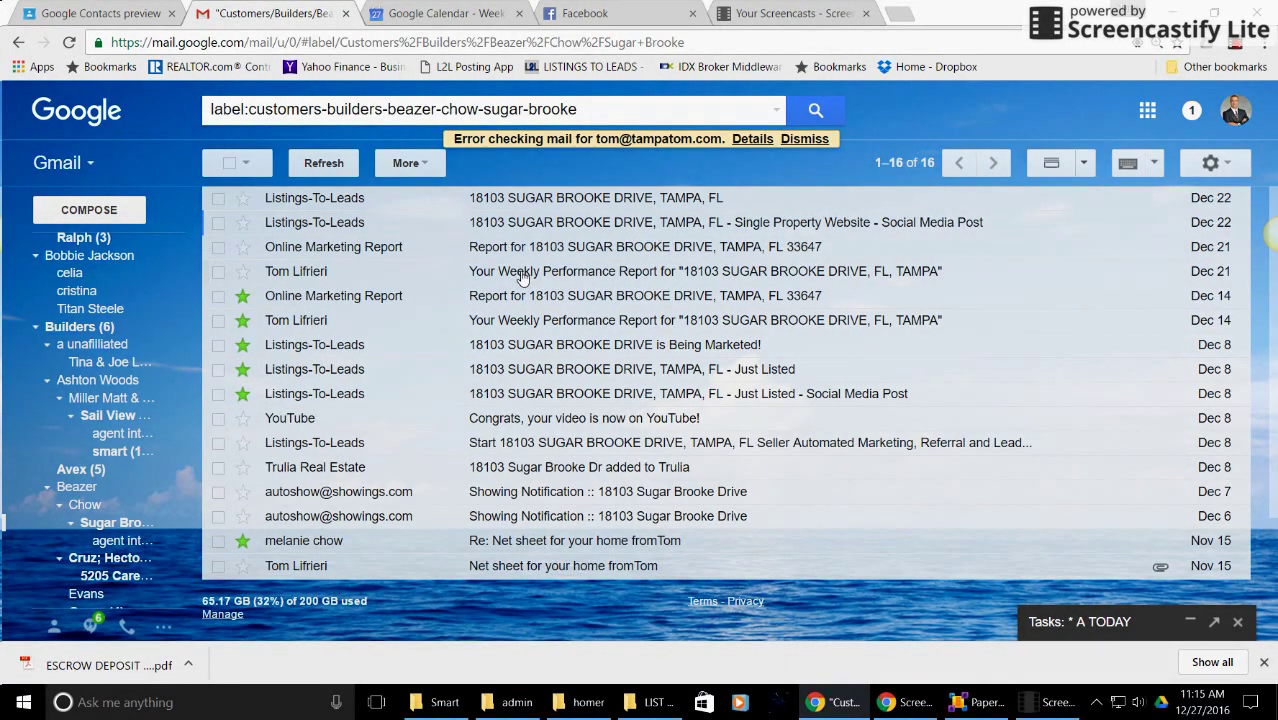
Step: Open the Your Weekly Performance Report email and scroll to its adviews table and website links
{"action": "left_click", "coordinate": [521, 279]}
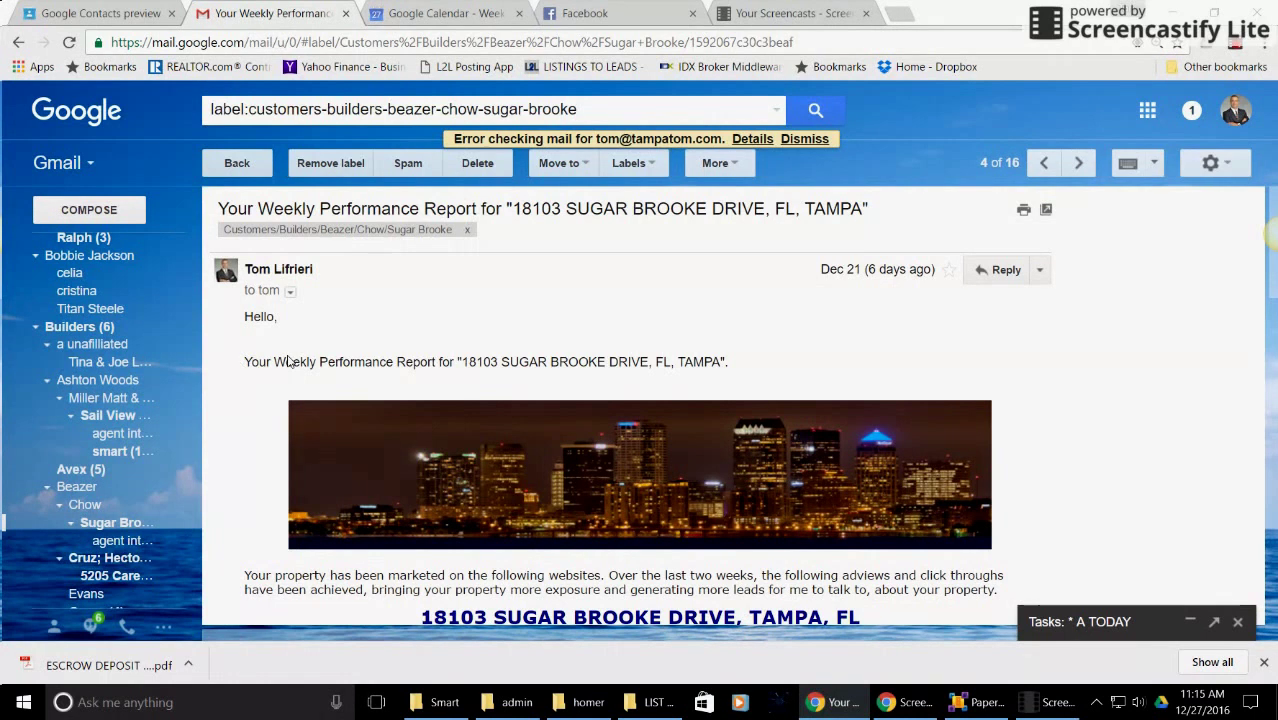
{"action": "scroll", "coordinate": [290, 354], "scroll_direction": "down", "scroll_amount": 2}
{"action": "scroll", "coordinate": [290, 354], "scroll_direction": "down", "scroll_amount": 3}
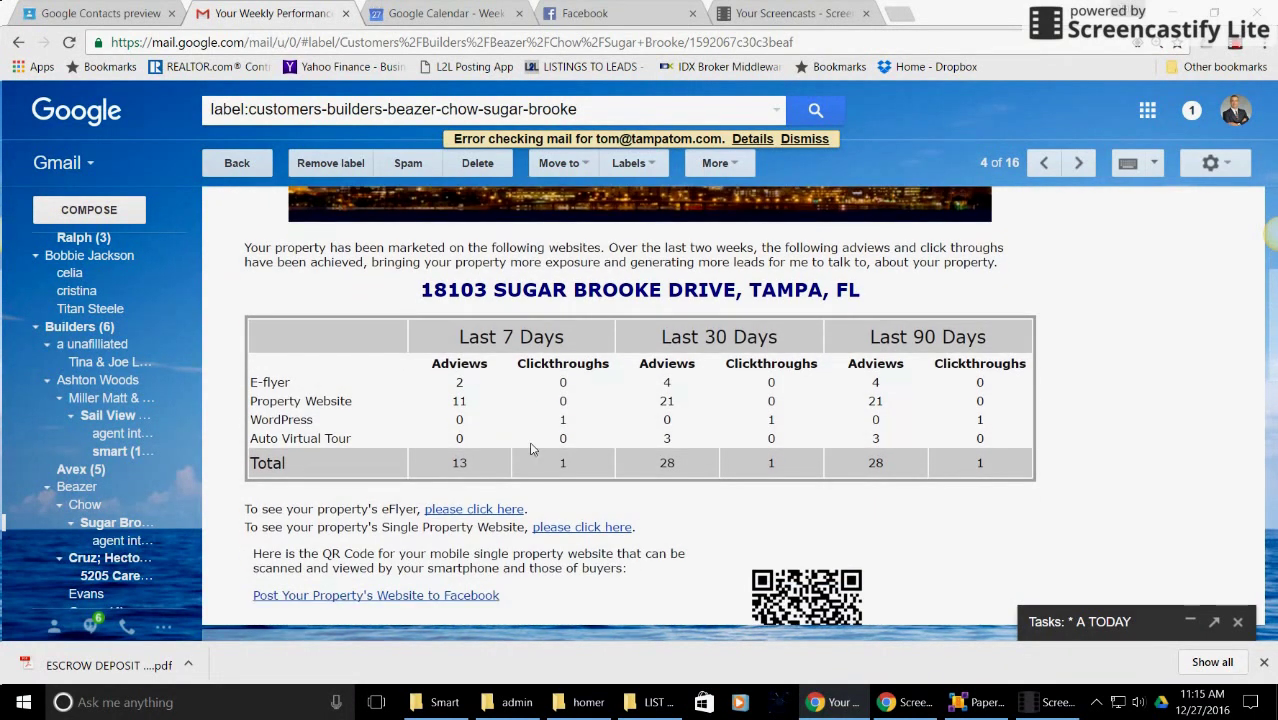
{"action": "scroll", "coordinate": [577, 402], "scroll_direction": "down", "scroll_amount": 1}
{"action": "scroll", "coordinate": [577, 402], "scroll_direction": "down", "scroll_amount": 1}
{"action": "scroll", "coordinate": [577, 400], "scroll_direction": "up", "scroll_amount": 2}
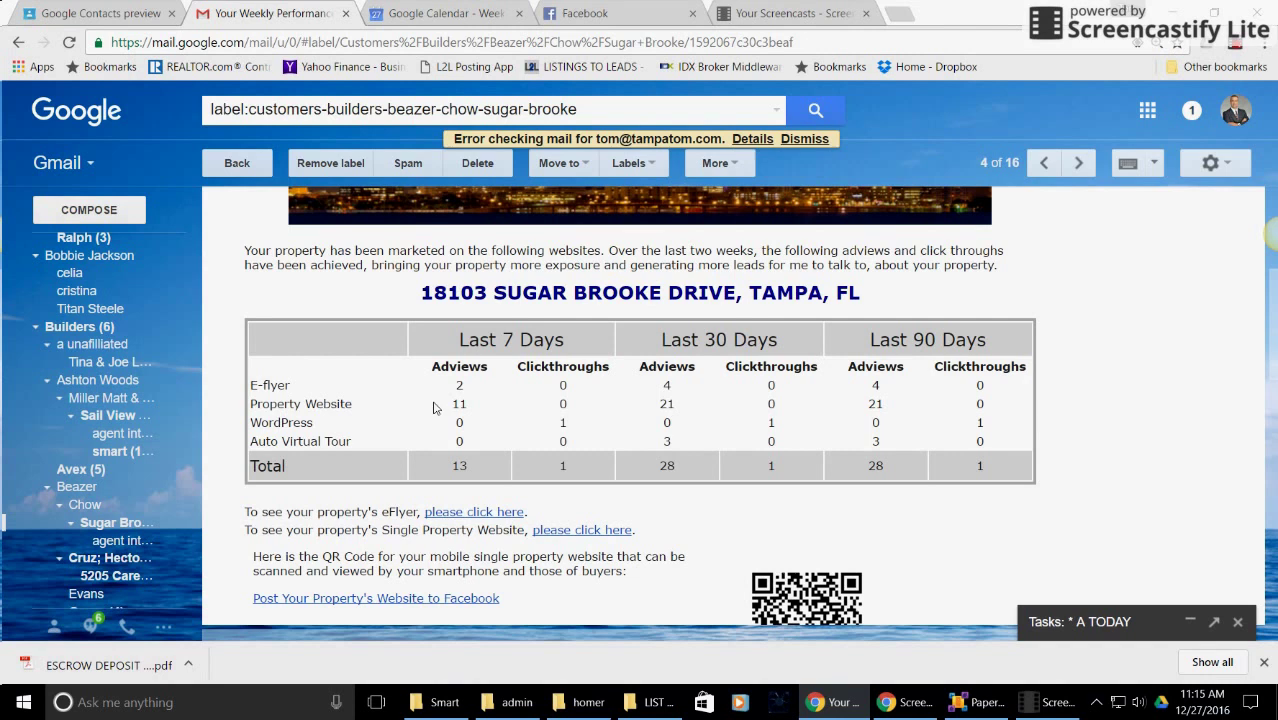
{"action": "scroll", "coordinate": [433, 406], "scroll_direction": "down", "scroll_amount": 1}
{"action": "scroll", "coordinate": [433, 406], "scroll_direction": "down", "scroll_amount": 2}
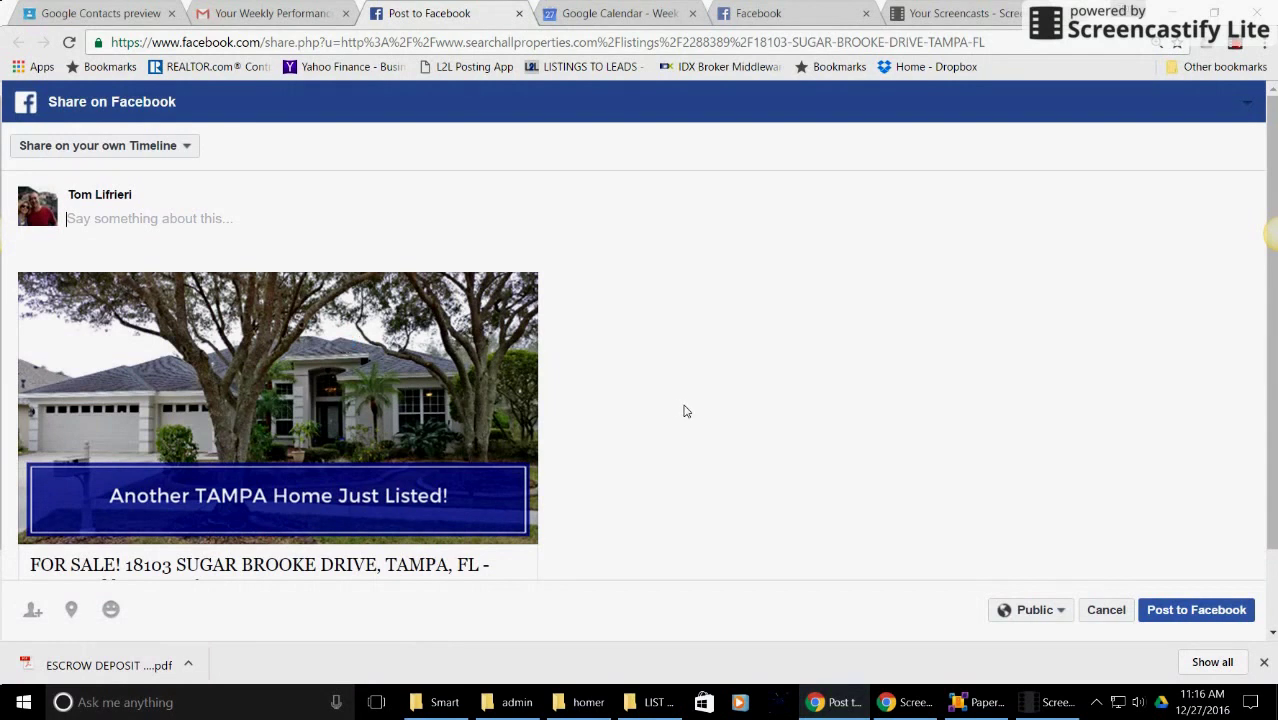
{"action": "scroll", "coordinate": [673, 368], "scroll_direction": "down", "scroll_amount": 1}
{"action": "scroll", "coordinate": [673, 370], "scroll_direction": "up", "scroll_amount": 1}
{"action": "scroll", "coordinate": [673, 370], "scroll_direction": "down", "scroll_amount": 1}
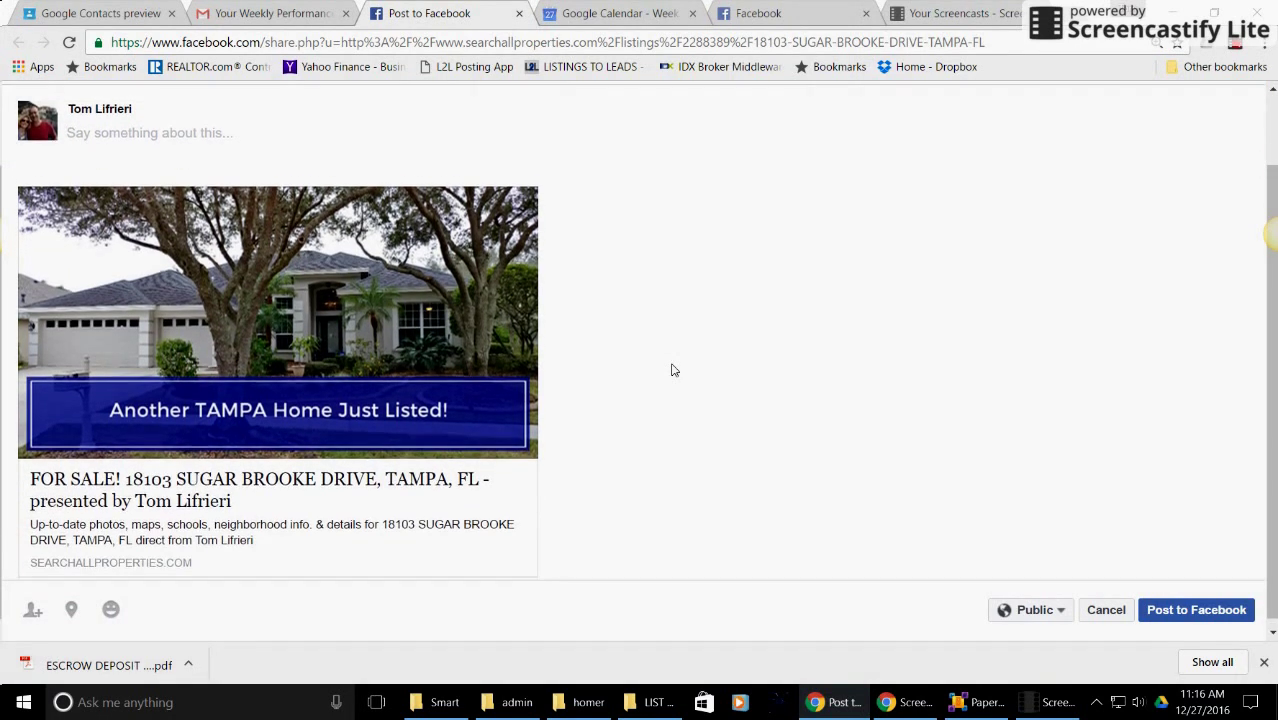
{"action": "scroll", "coordinate": [660, 364], "scroll_direction": "up", "scroll_amount": 1}
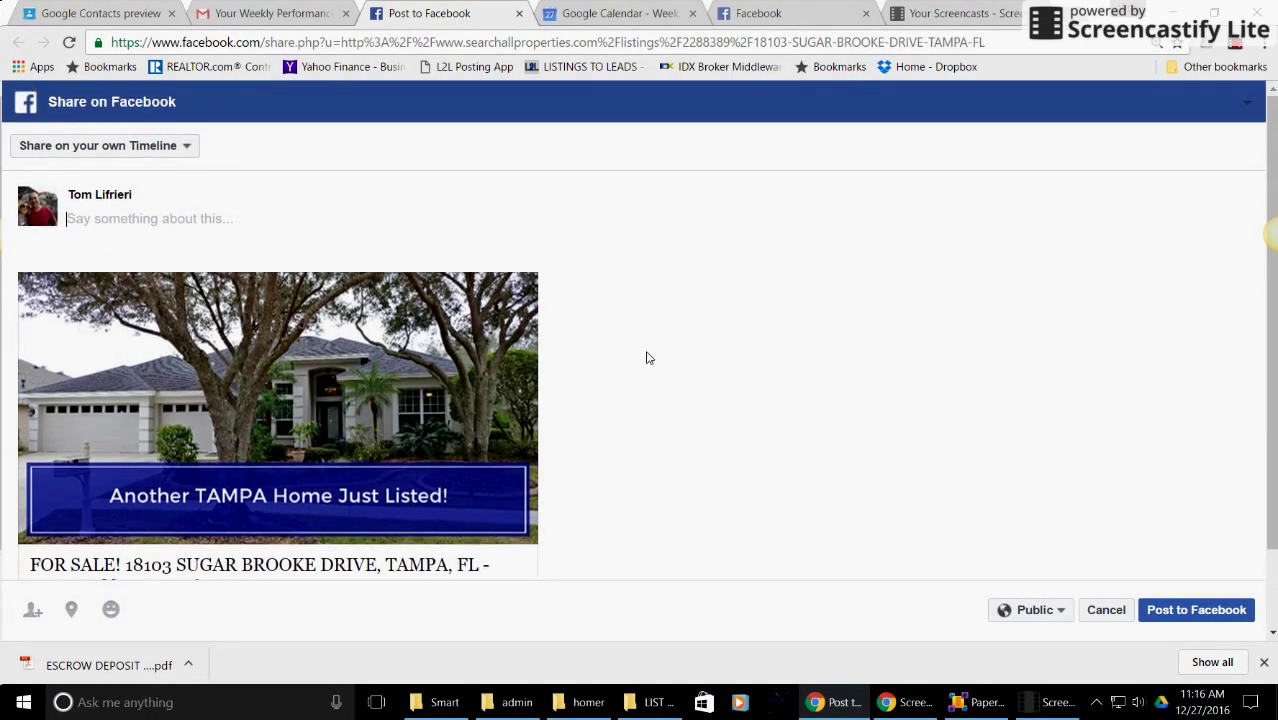
{"action": "left_click", "coordinate": [178, 147]}
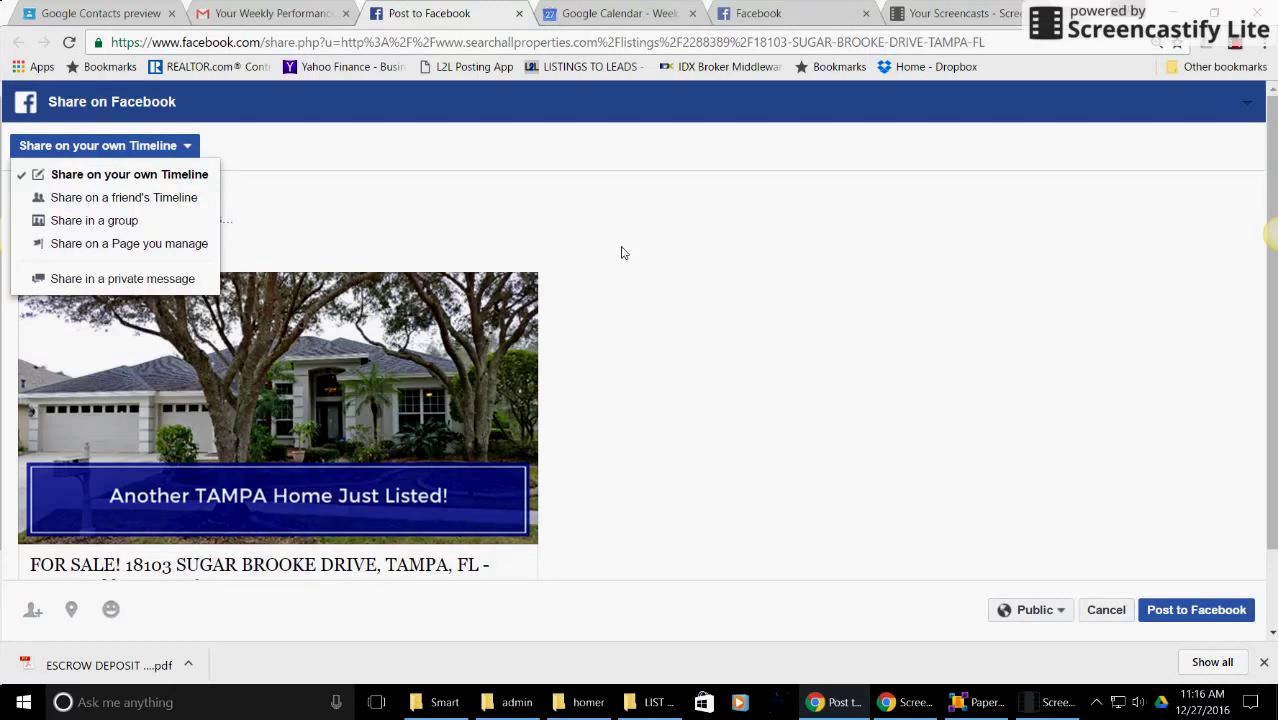
{"action": "left_click", "coordinate": [604, 247]}
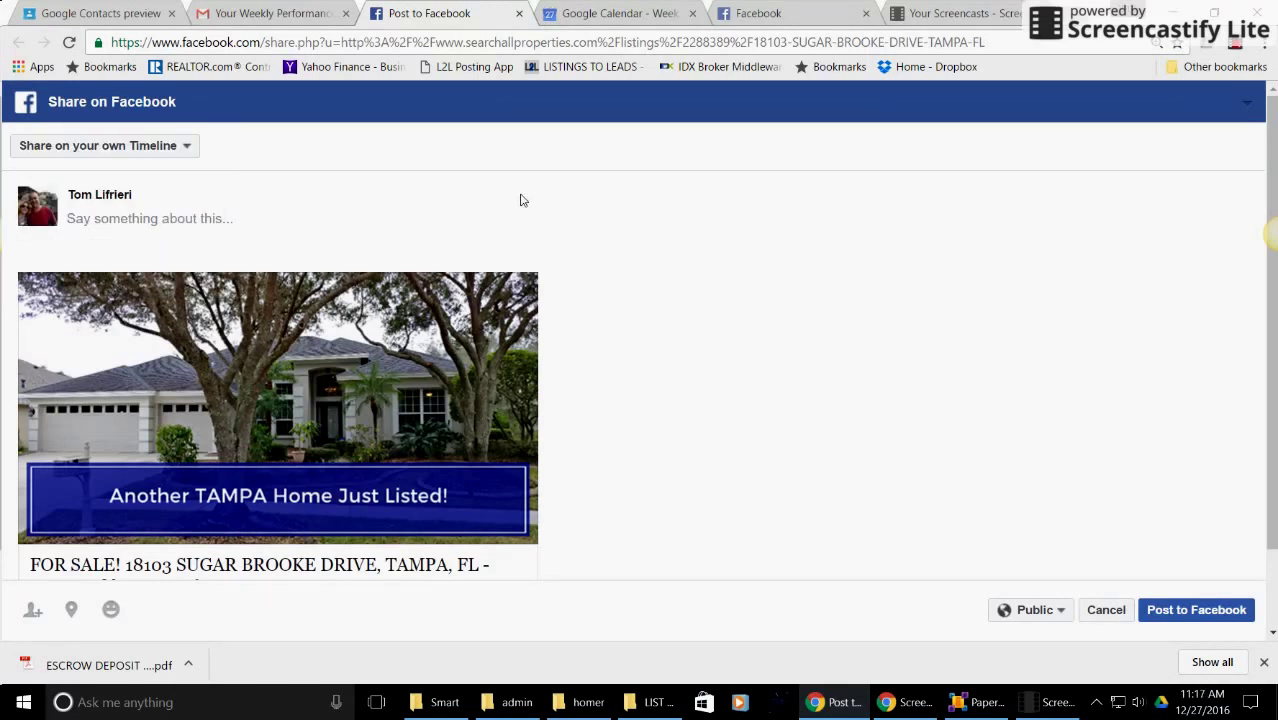
Step: Close the unposted Facebook share tab and return to the label's conversation list
{"action": "left_click", "coordinate": [518, 14]}
{"action": "left_click", "coordinate": [700, 145]}
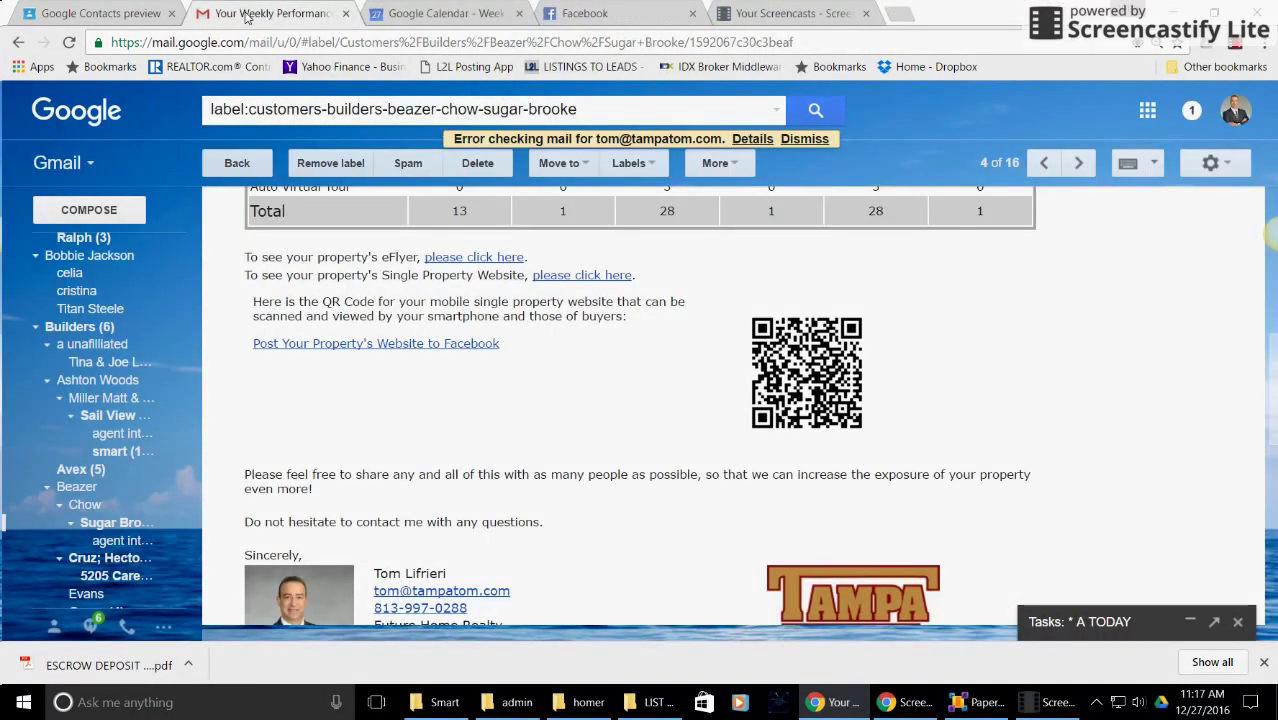
{"action": "left_click", "coordinate": [235, 168]}
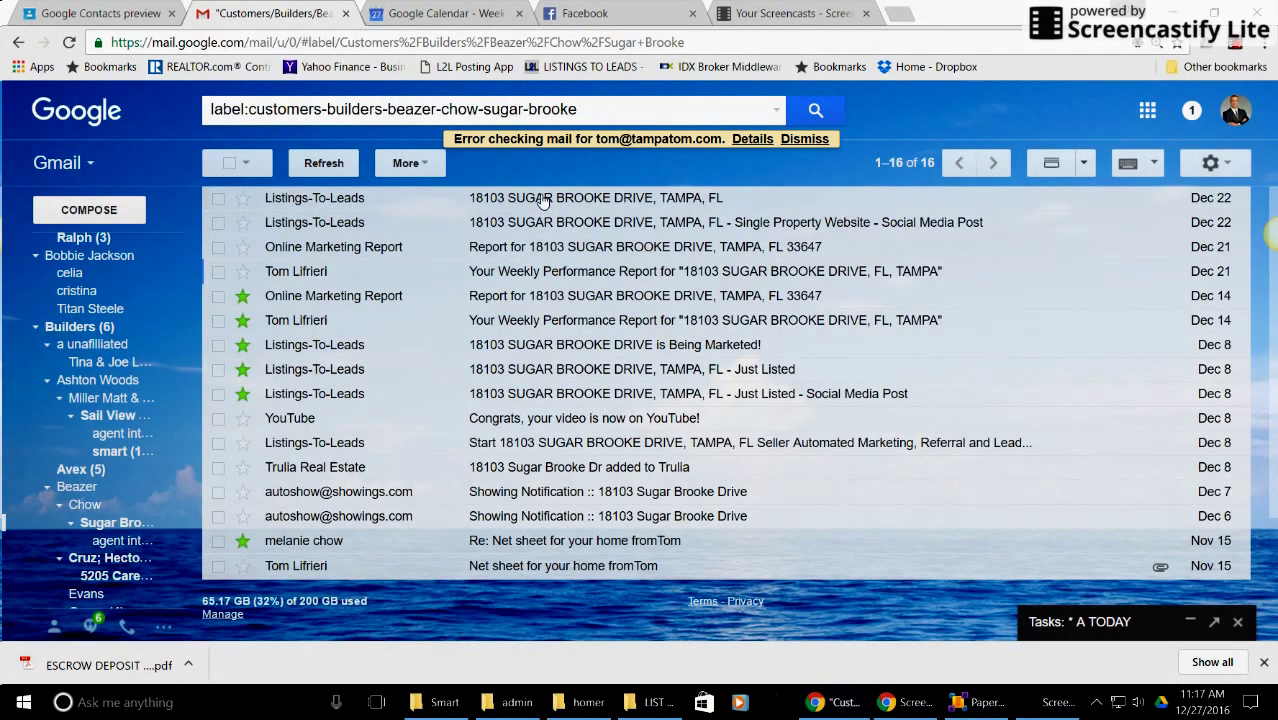
{"action": "left_click", "coordinate": [543, 201]}
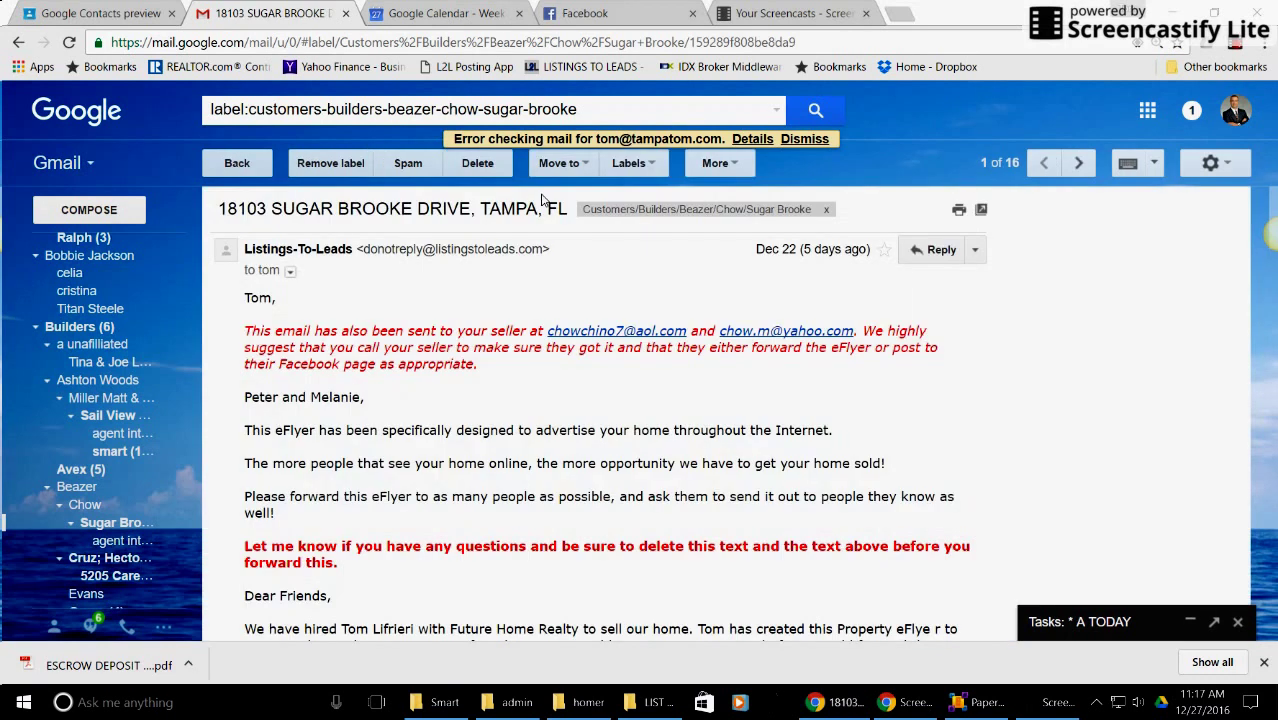
{"action": "scroll", "coordinate": [515, 355], "scroll_direction": "down", "scroll_amount": 3}
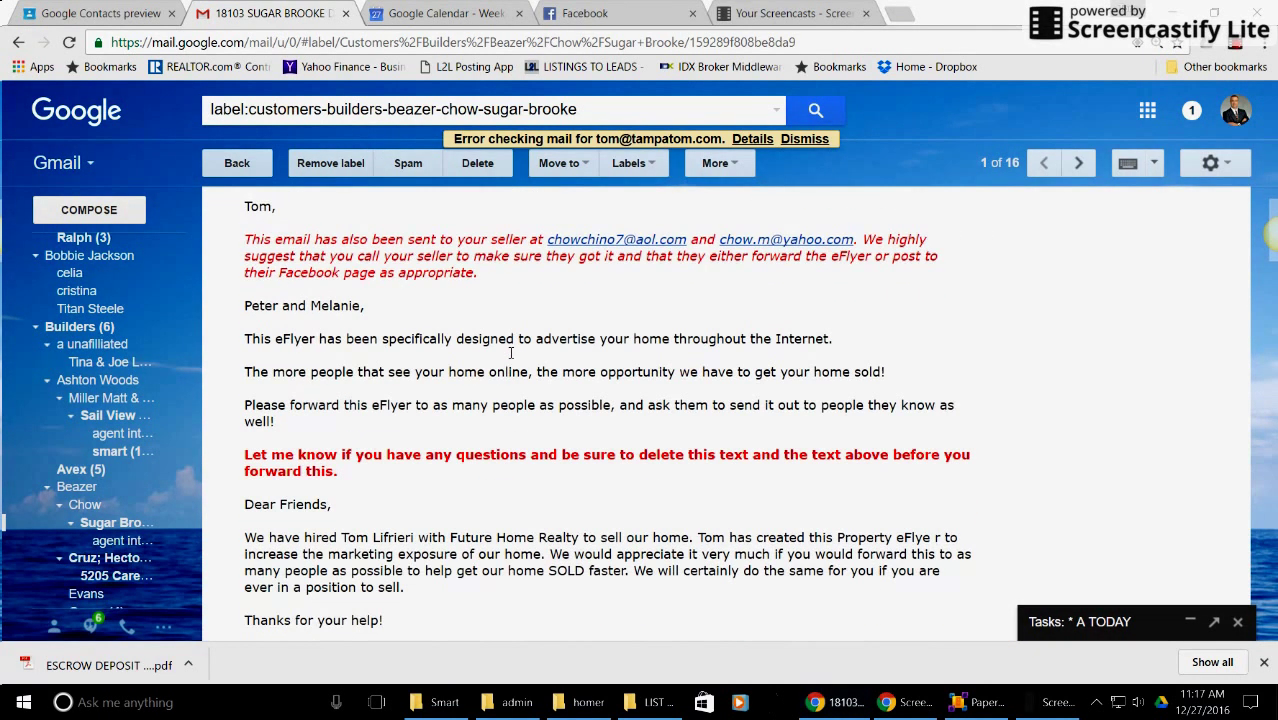
{"action": "scroll", "coordinate": [510, 358], "scroll_direction": "down", "scroll_amount": 2}
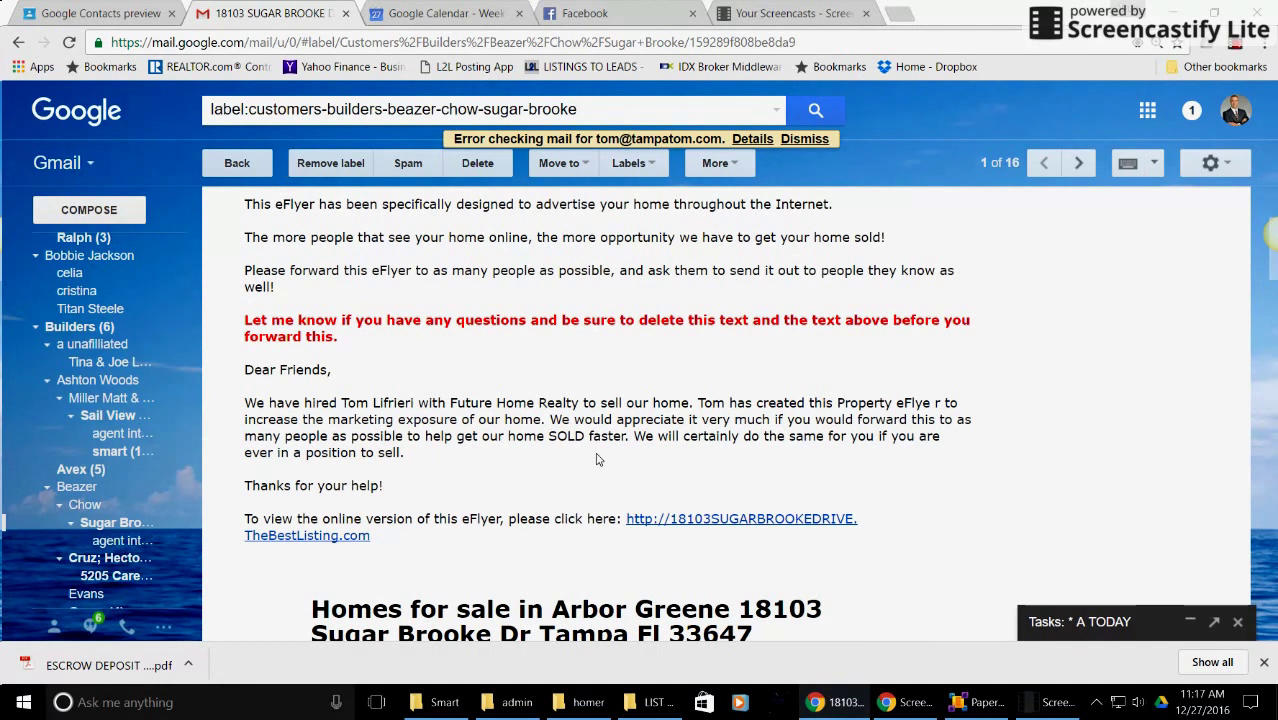
{"action": "scroll", "coordinate": [598, 459], "scroll_direction": "down", "scroll_amount": 8}
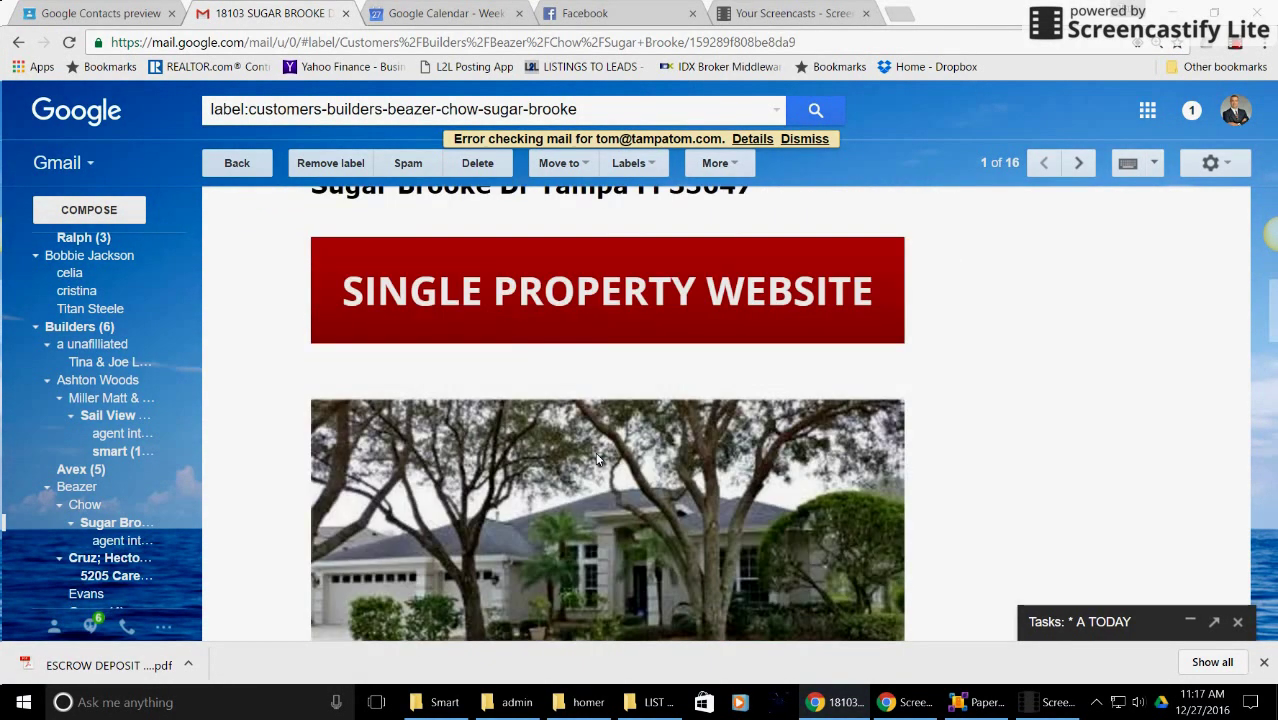
{"action": "scroll", "coordinate": [596, 459], "scroll_direction": "down", "scroll_amount": 1}
{"action": "scroll", "coordinate": [596, 459], "scroll_direction": "up", "scroll_amount": 6}
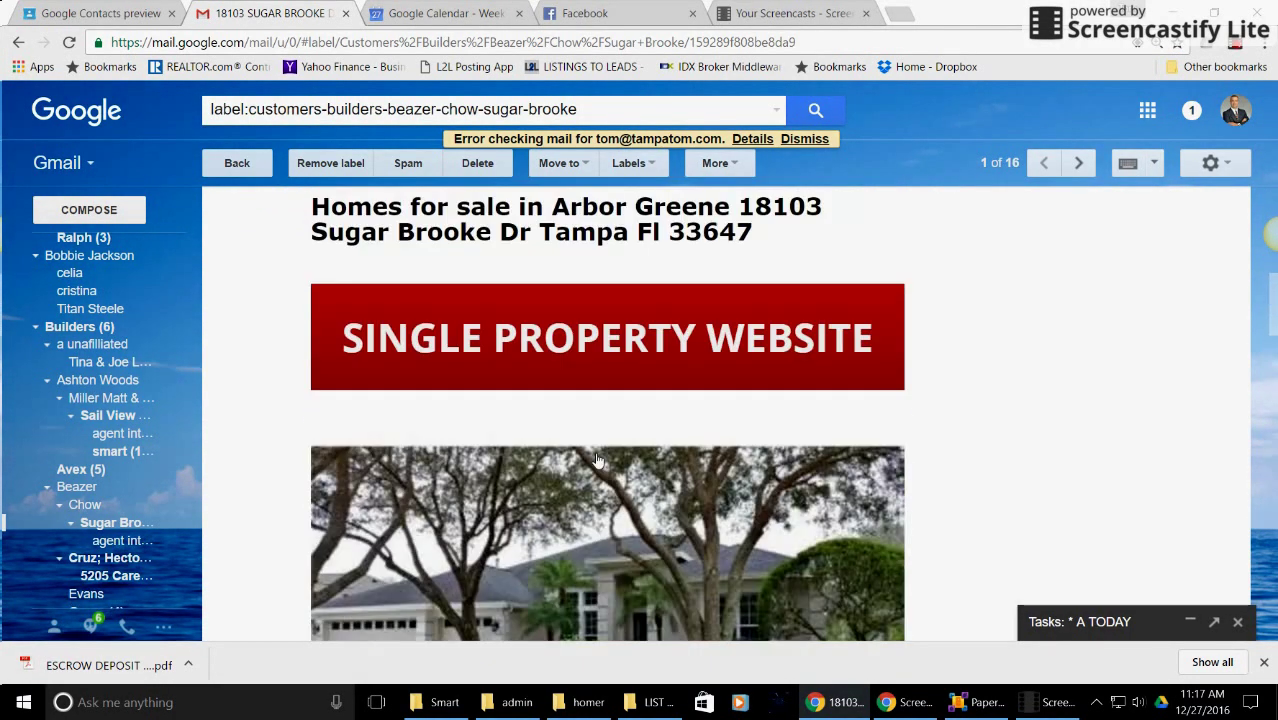
{"action": "scroll", "coordinate": [596, 459], "scroll_direction": "up", "scroll_amount": 3}
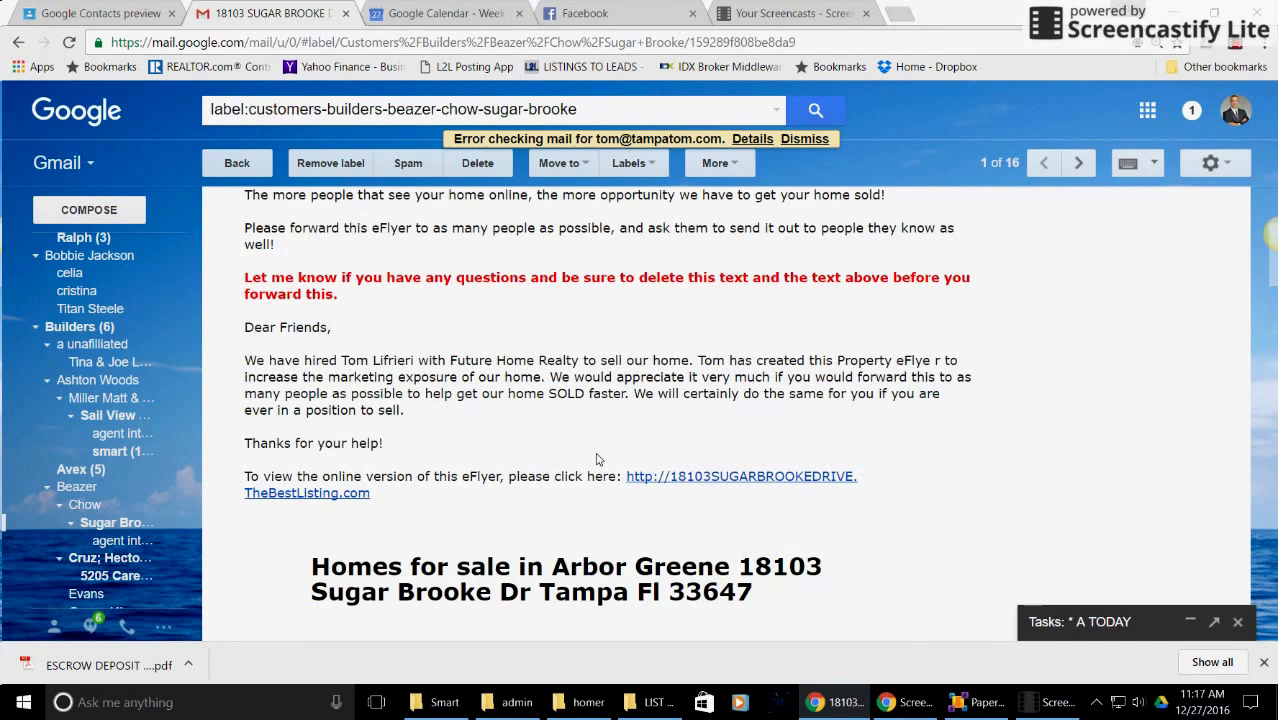
{"action": "scroll", "coordinate": [596, 459], "scroll_direction": "down", "scroll_amount": 1}
{"action": "scroll", "coordinate": [596, 459], "scroll_direction": "down", "scroll_amount": 1}
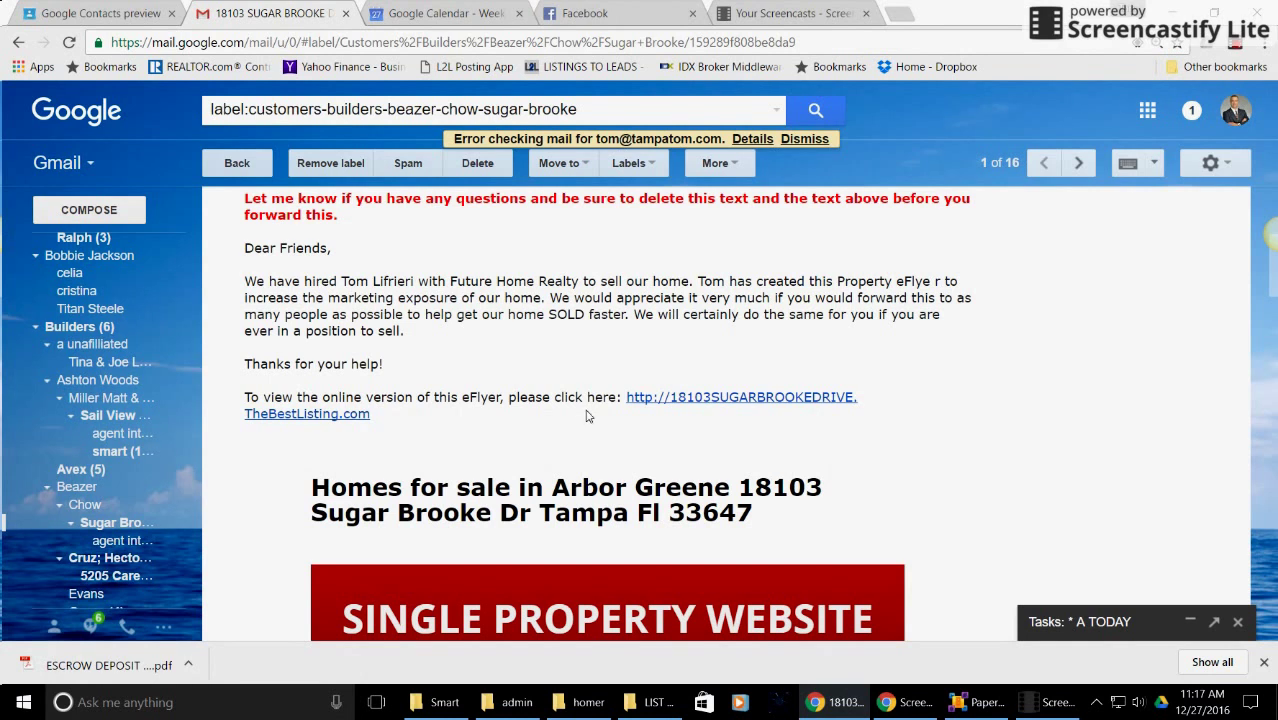
Step: Forward the eFlyer email, addressing it to the agent's own address from autocomplete
{"action": "scroll", "coordinate": [590, 400], "scroll_direction": "up", "scroll_amount": 3}
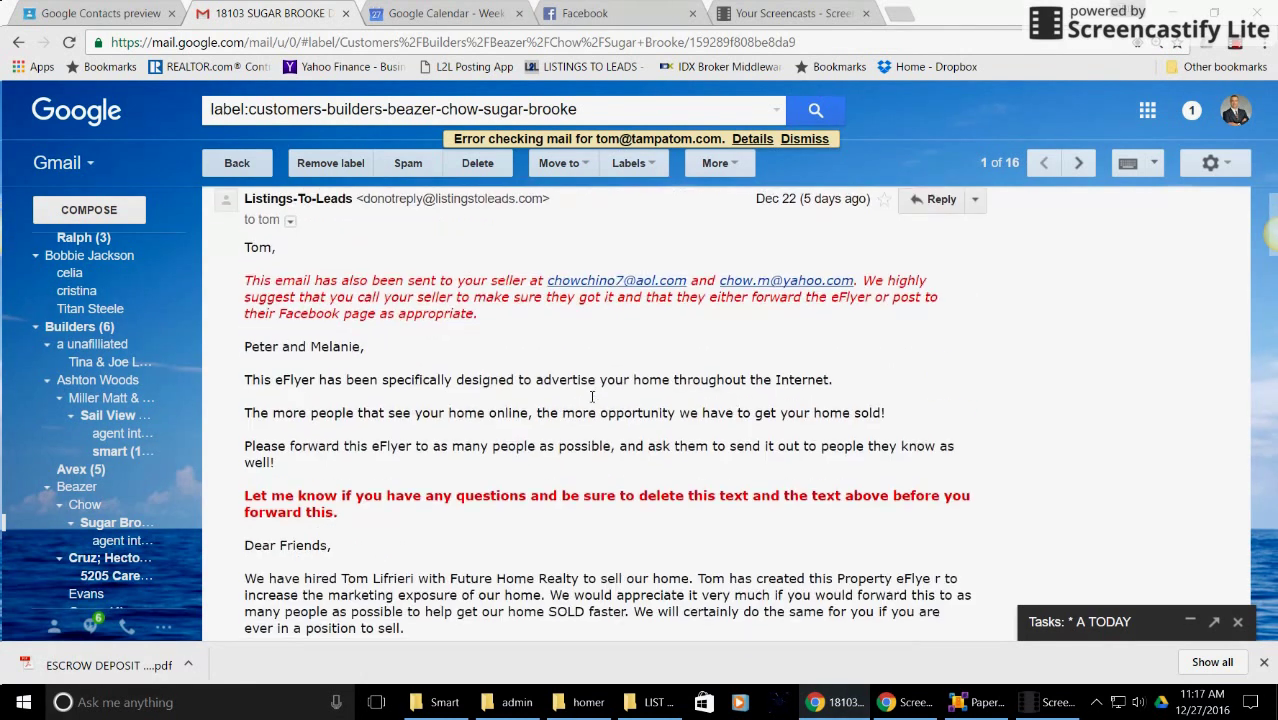
{"action": "left_click", "coordinate": [974, 203]}
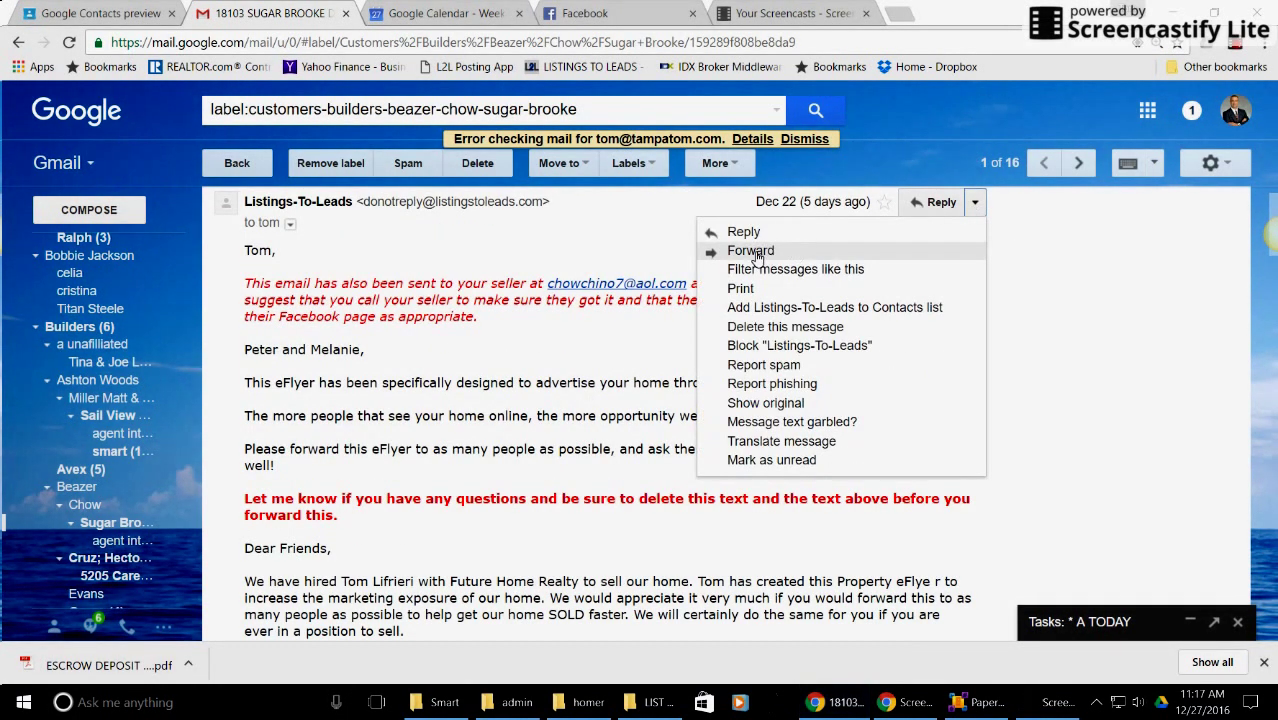
{"action": "left_click", "coordinate": [751, 251]}
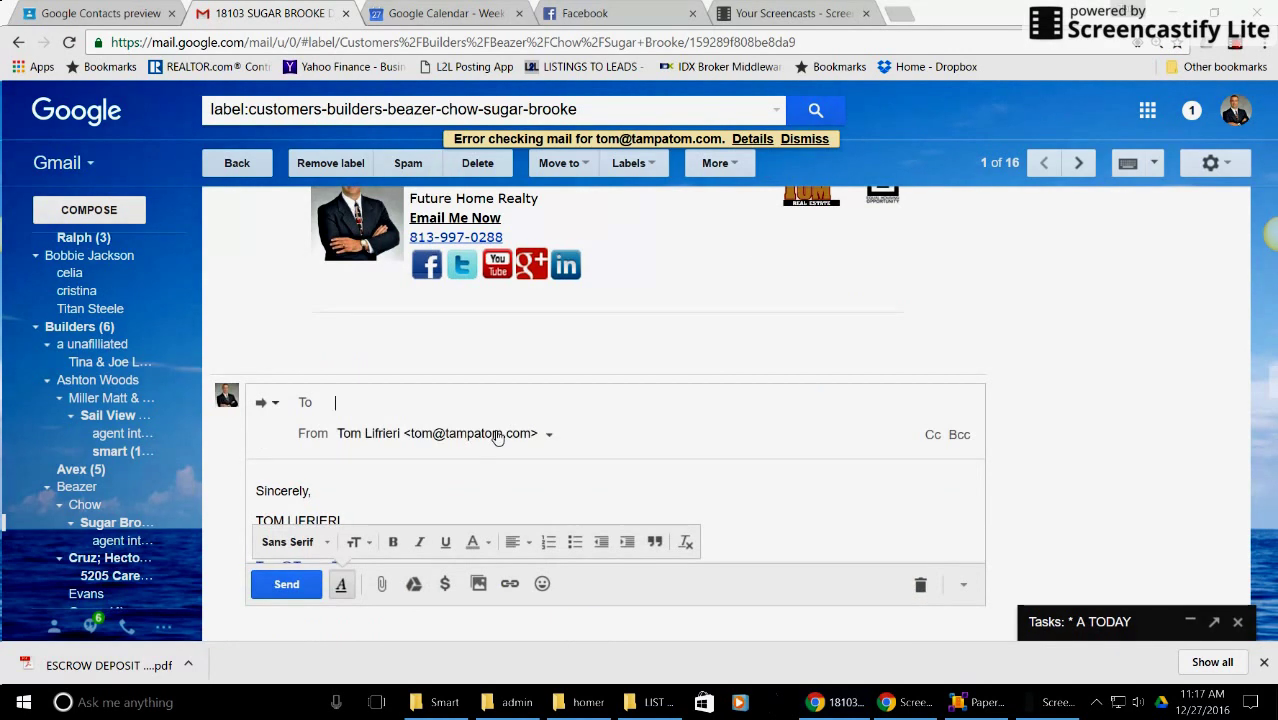
{"action": "type", "text": "tom"}
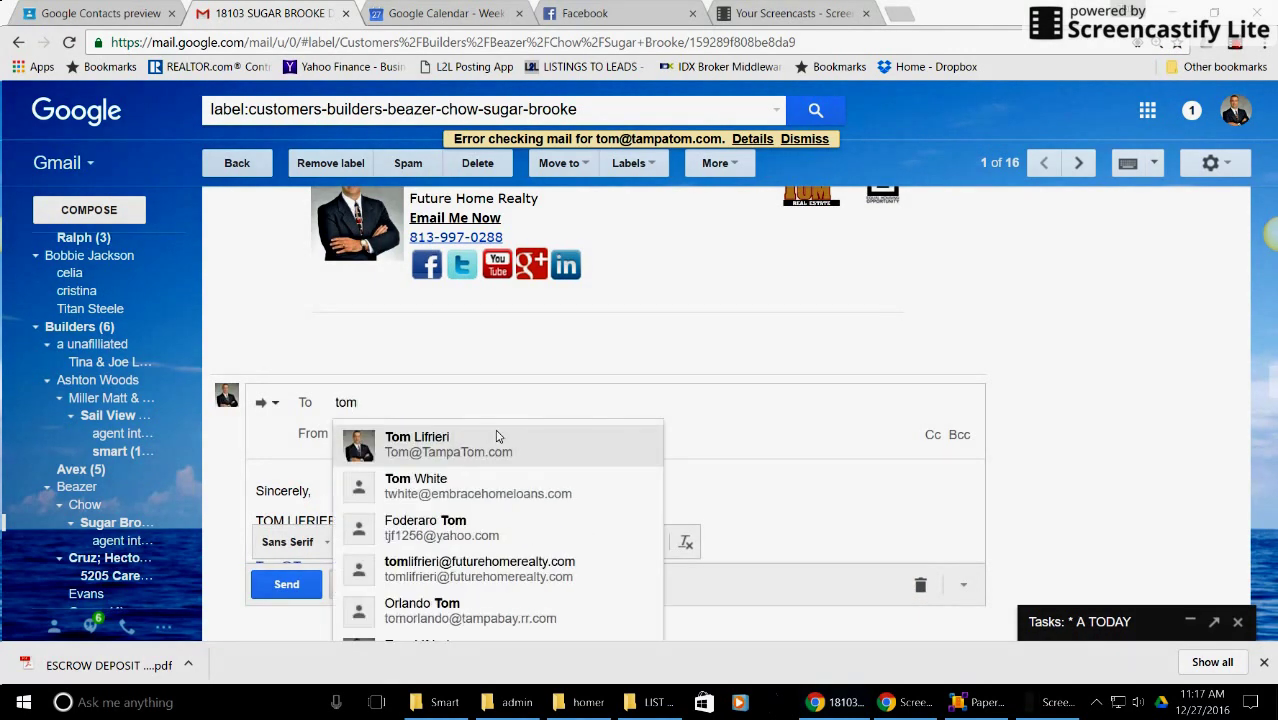
{"action": "left_click", "coordinate": [497, 436]}
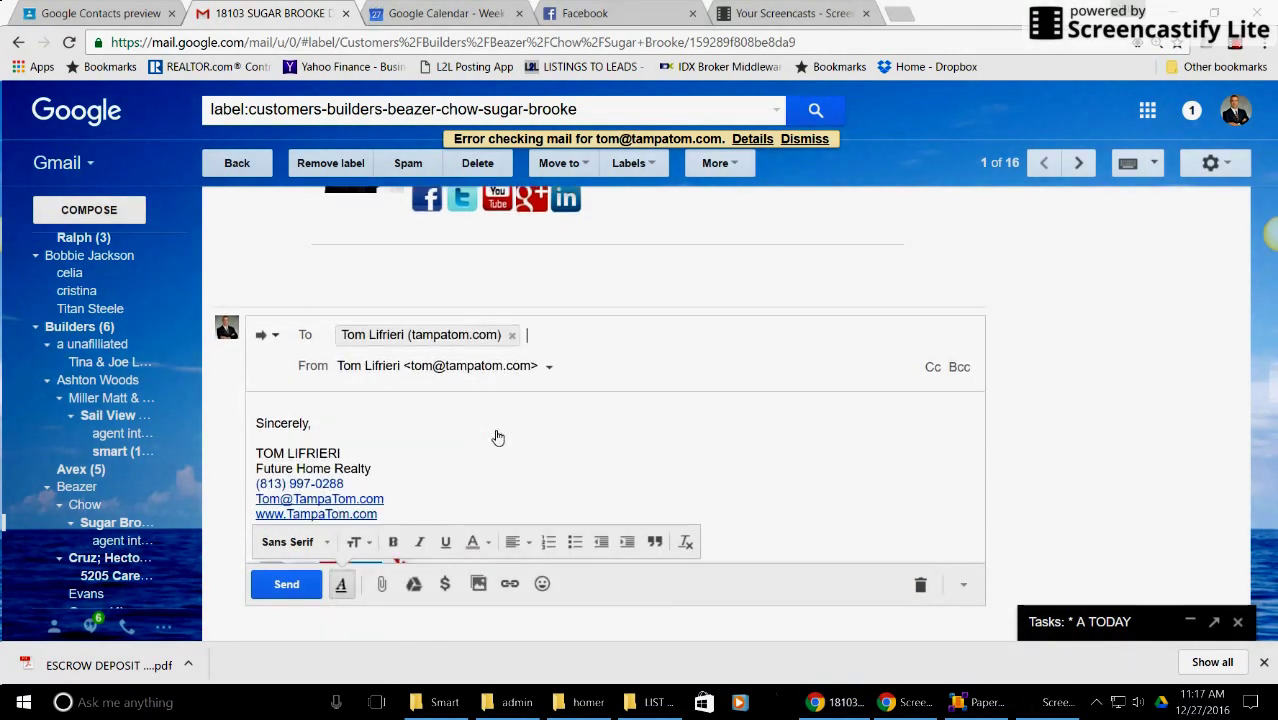
{"action": "scroll", "coordinate": [497, 430], "scroll_direction": "down", "scroll_amount": 5}
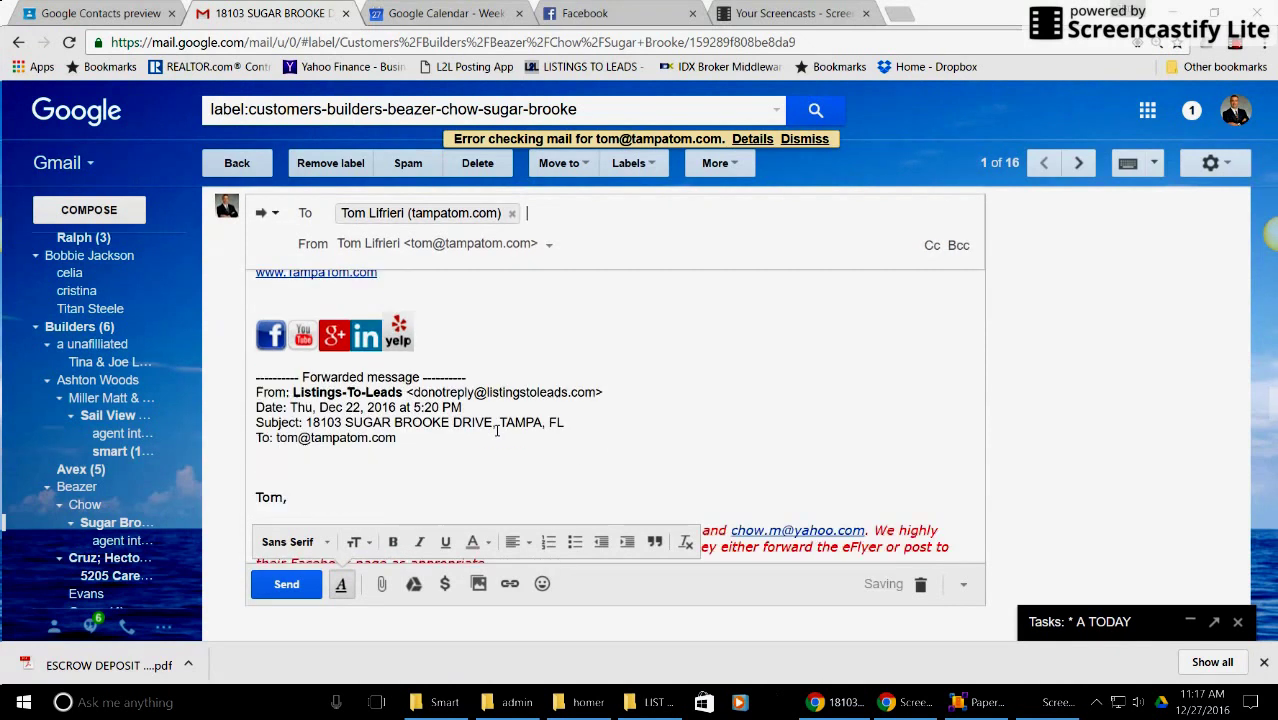
{"action": "scroll", "coordinate": [497, 430], "scroll_direction": "down", "scroll_amount": 4}
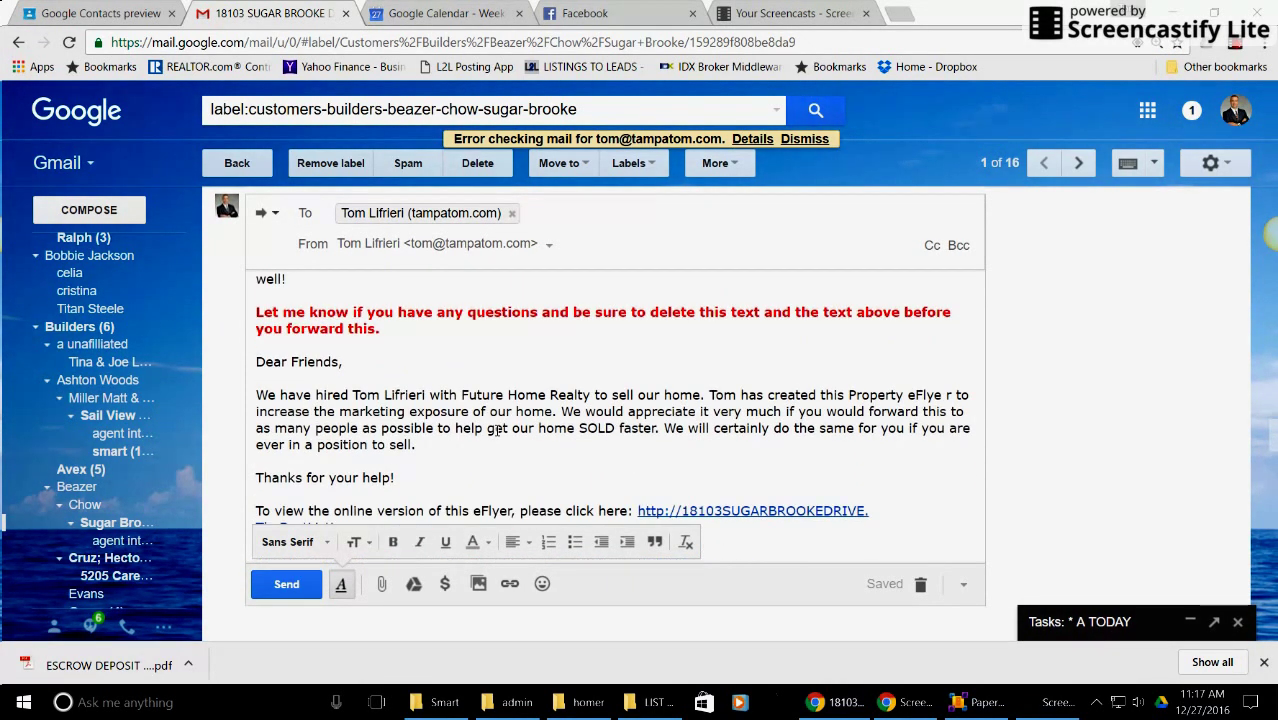
{"action": "scroll", "coordinate": [497, 430], "scroll_direction": "up", "scroll_amount": 5}
{"action": "scroll", "coordinate": [494, 413], "scroll_direction": "up", "scroll_amount": 5}
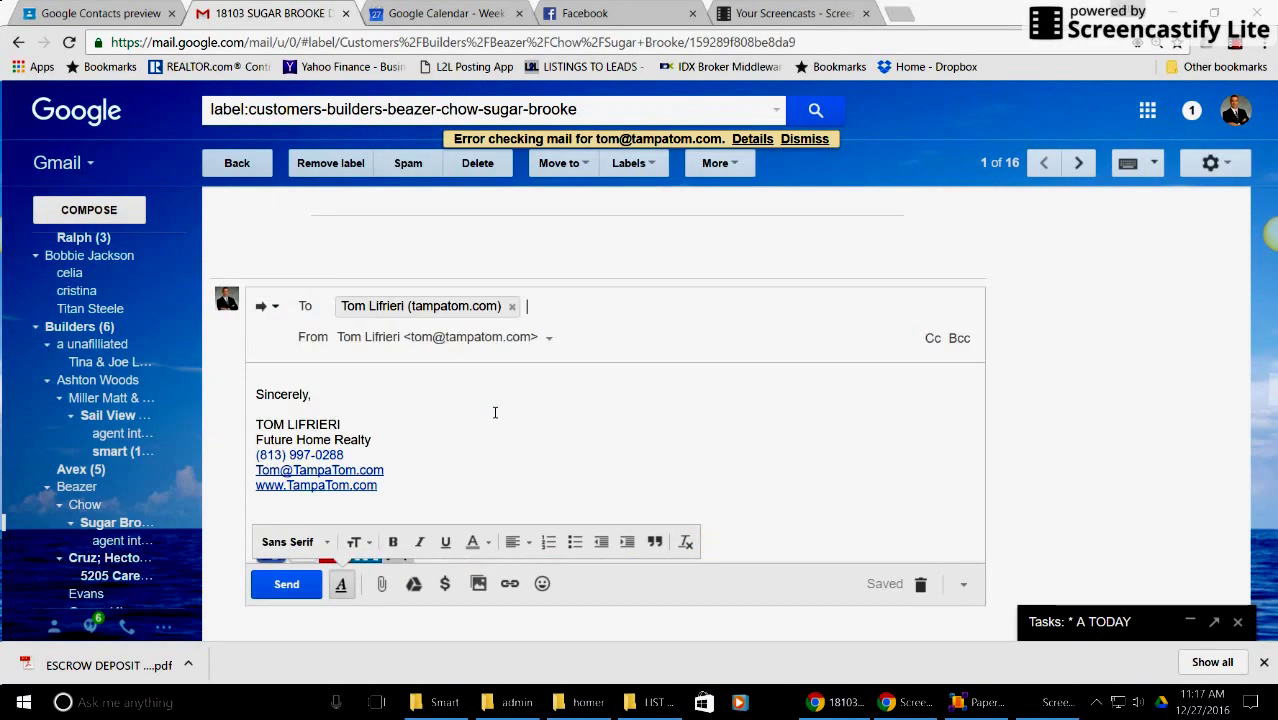
Step: Delete the forwarded header and instruction text above the Dear Friends greeting
{"action": "left_click", "coordinate": [257, 379]}
{"action": "left_click_drag", "start_coordinate": [257, 380], "coordinate": [378, 458]}
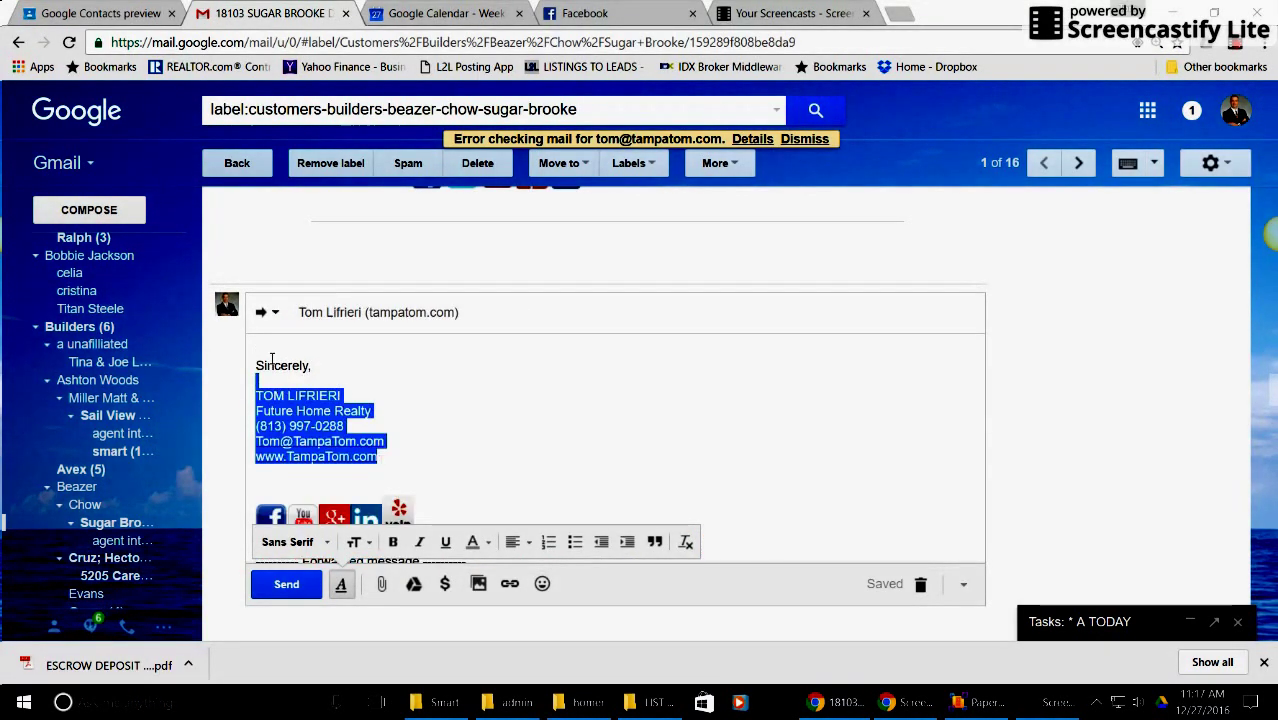
{"action": "mouse_move", "coordinate": [258, 348]}
{"action": "left_mouse_down"}
{"action": "mouse_move", "coordinate": [496, 502]}
{"action": "mouse_move", "coordinate": [600, 545]}
{"action": "mouse_move", "coordinate": [765, 549]}
{"action": "mouse_move", "coordinate": [774, 575]}
{"action": "left_mouse_up"}
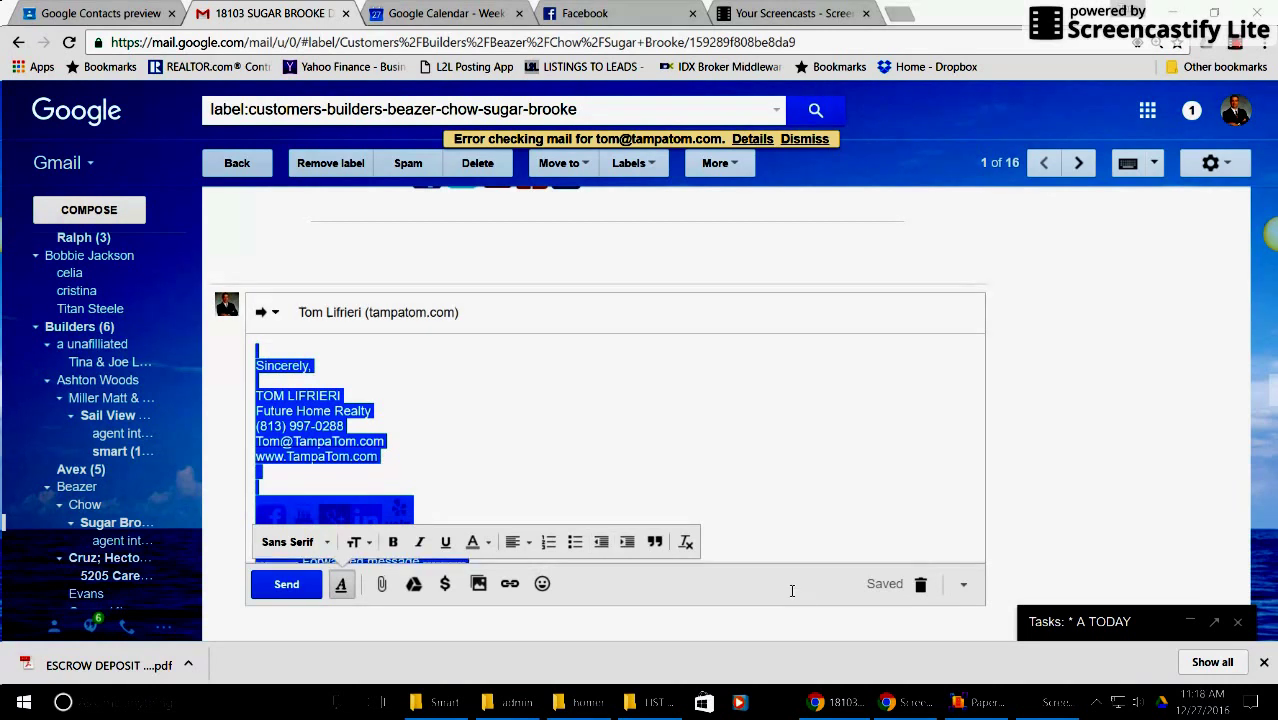
{"action": "left_click_drag", "start_coordinate": [831, 611], "coordinate": [424, 454]}
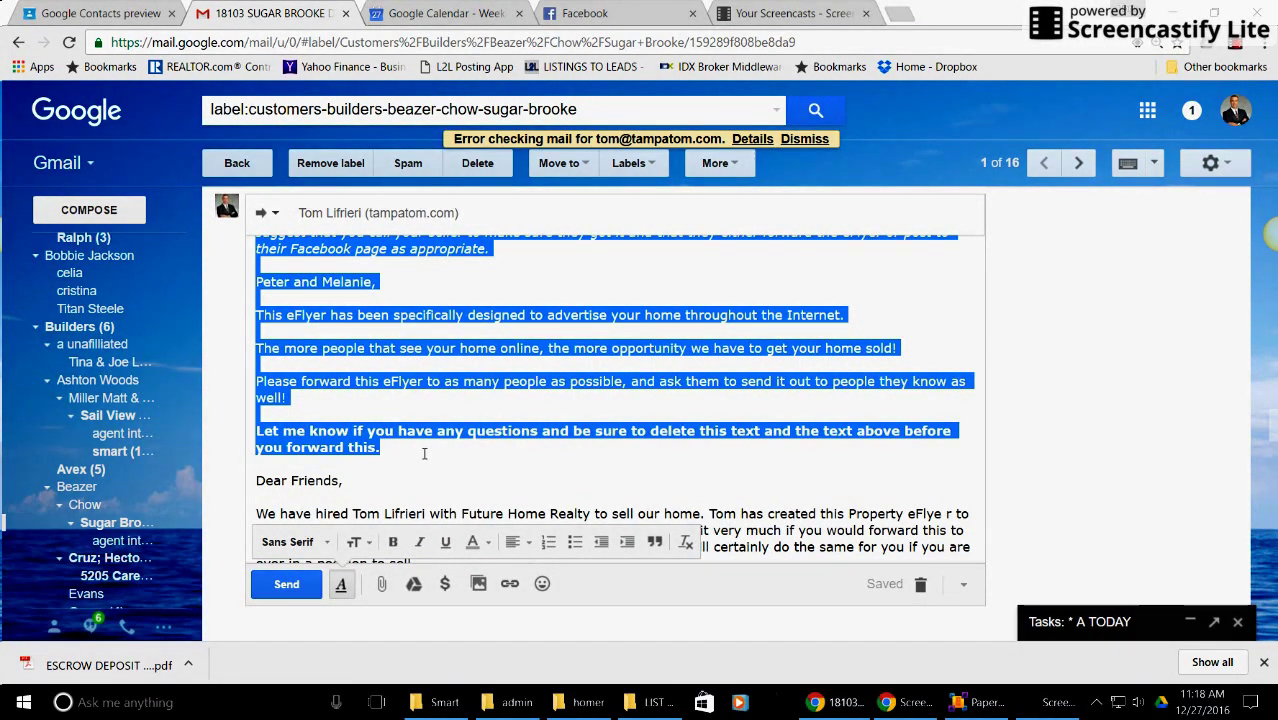
{"action": "key", "text": "BackSpace"}
{"action": "key", "text": "BackSpace"}
{"action": "key", "text": "BackSpace"}
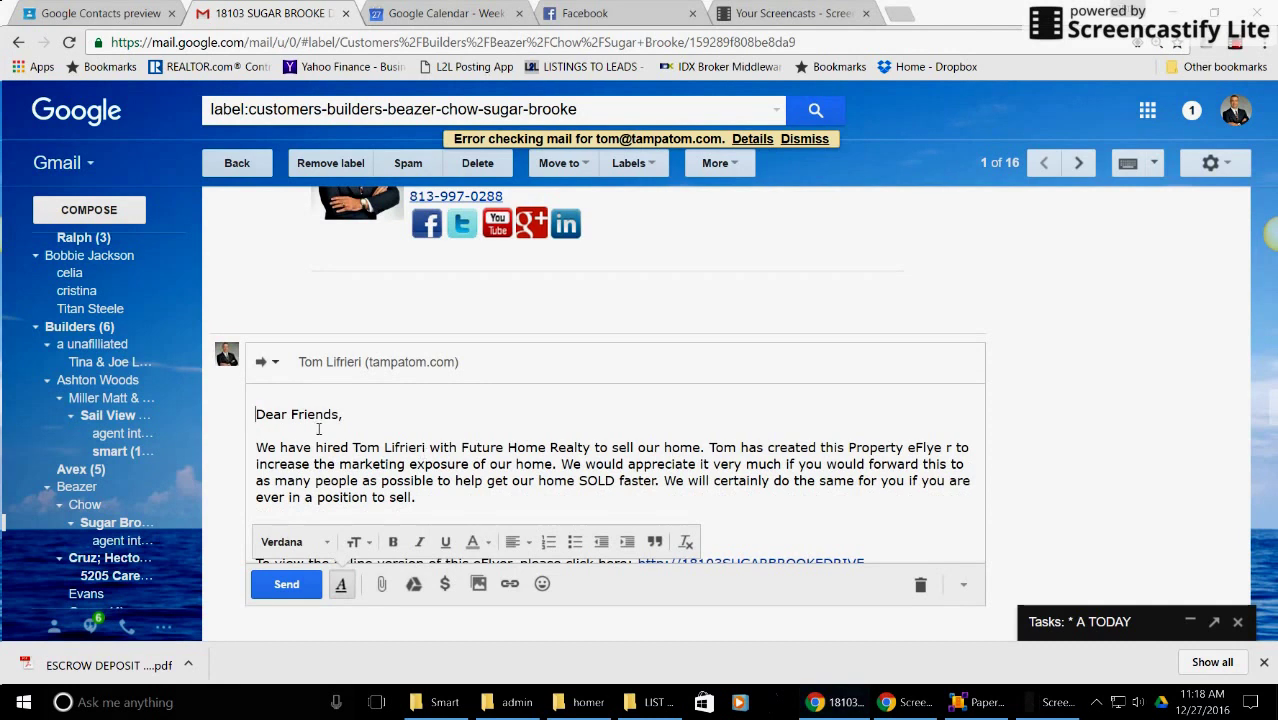
Step: Replace Friends in the greeting with the recipient's first name
{"action": "double_click", "coordinate": [314, 418]}
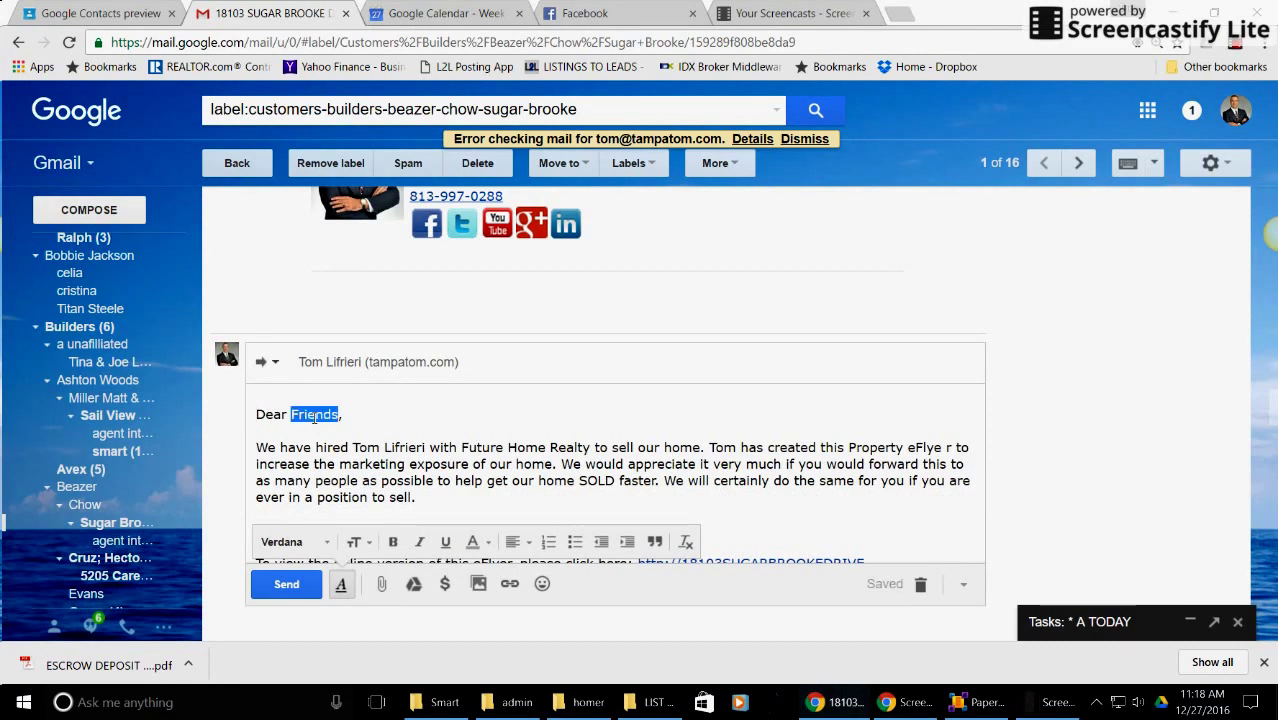
{"action": "type", "text": "F"}
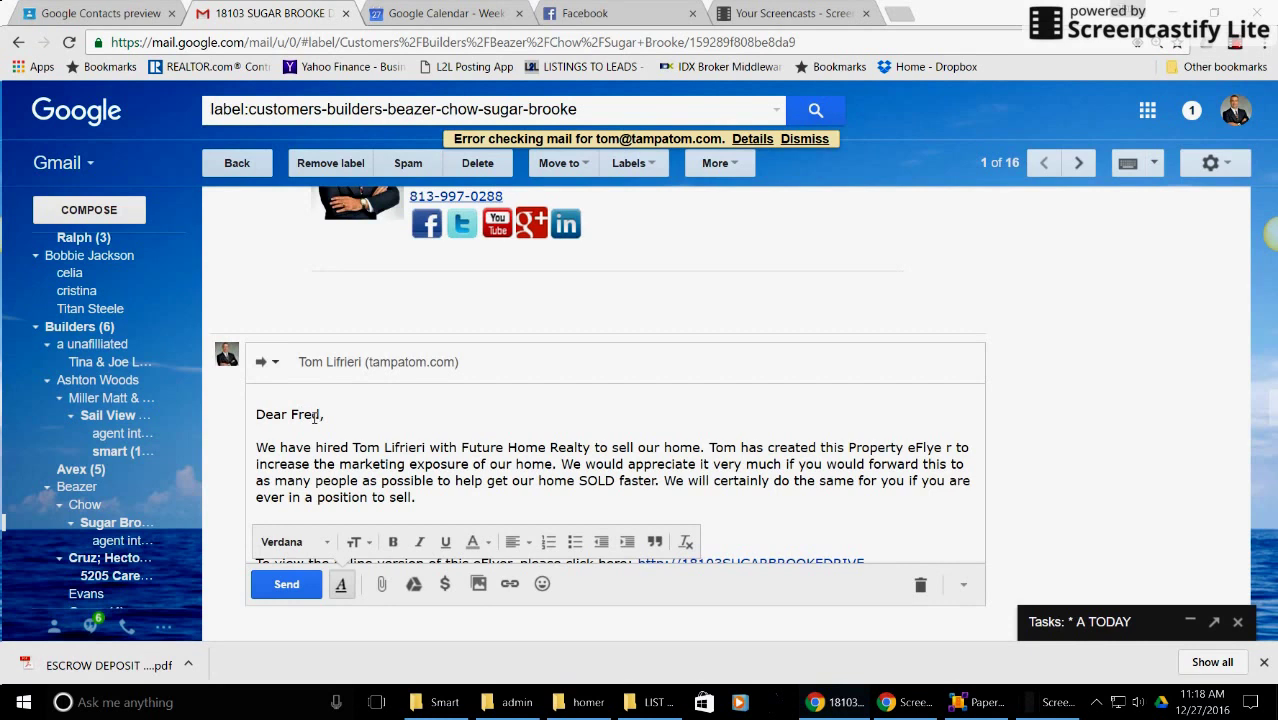
{"action": "scroll", "coordinate": [536, 442], "scroll_direction": "down", "scroll_amount": 1}
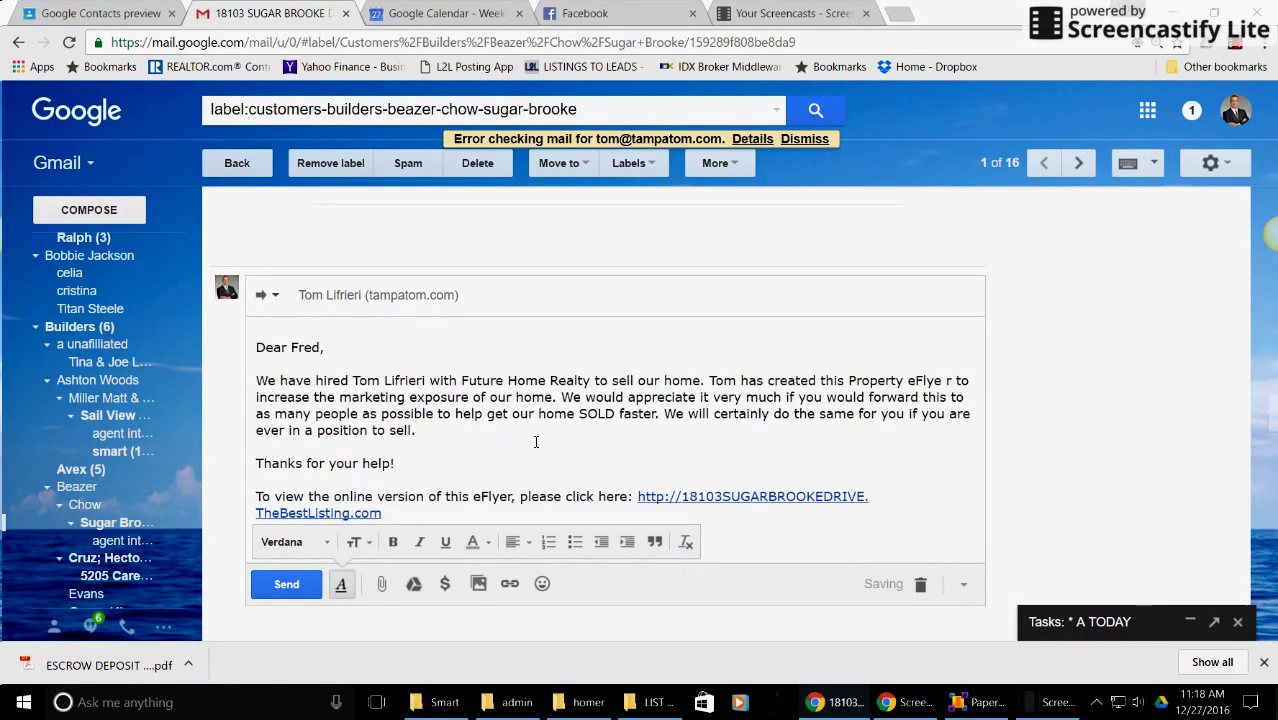
{"action": "scroll", "coordinate": [545, 437], "scroll_direction": "down", "scroll_amount": 2}
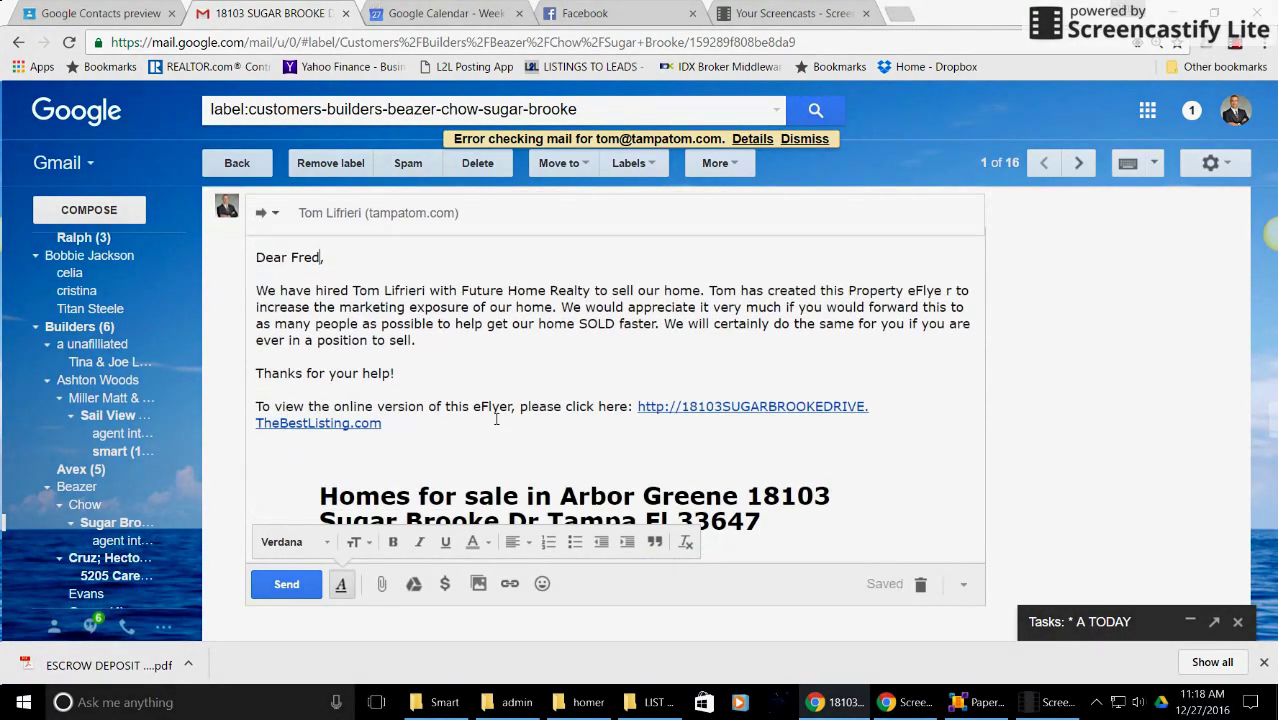
Step: Send the personalised eFlyer forward and go to the Inbox
{"action": "left_click", "coordinate": [285, 585]}
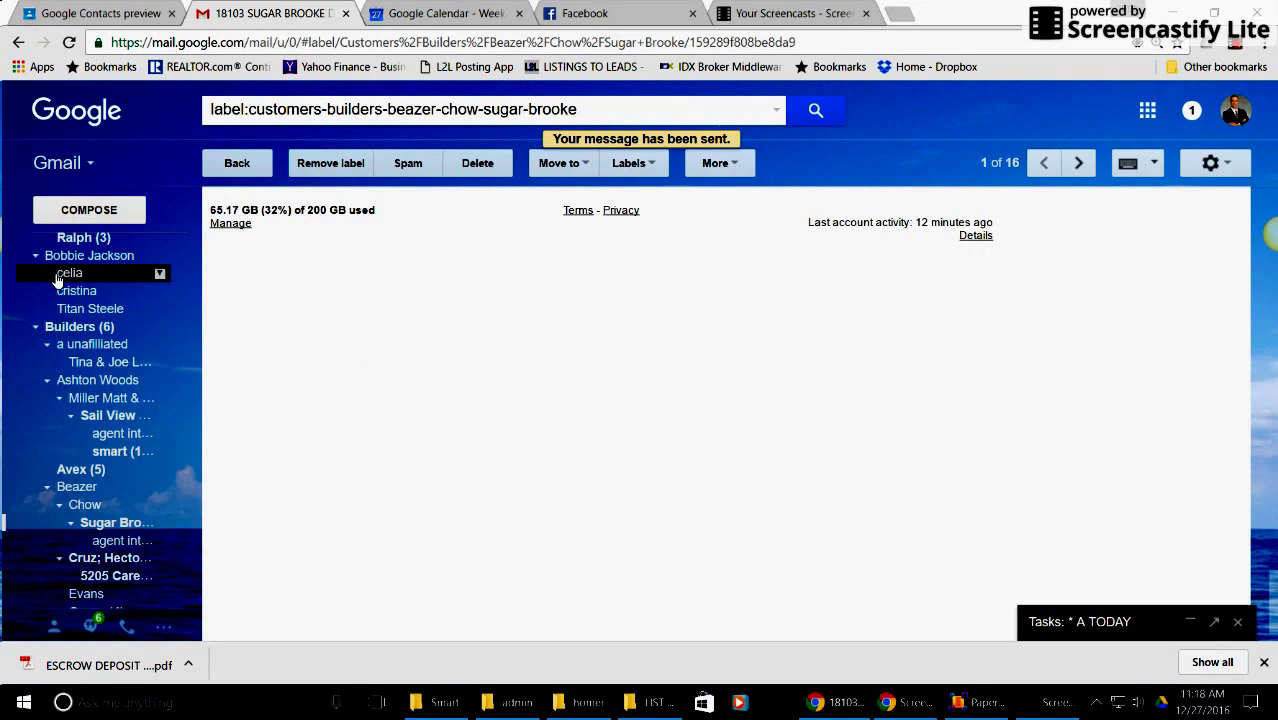
{"action": "scroll", "coordinate": [120, 280], "scroll_direction": "up", "scroll_amount": 10}
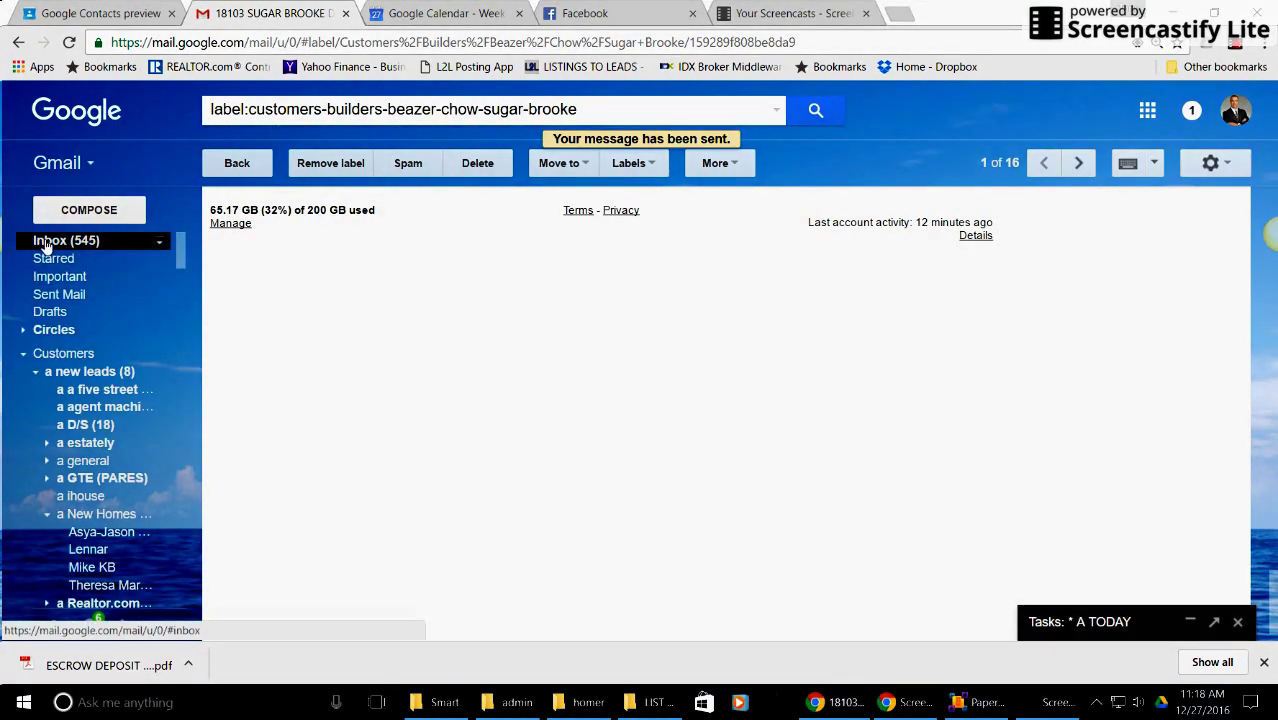
{"action": "left_click", "coordinate": [66, 241]}
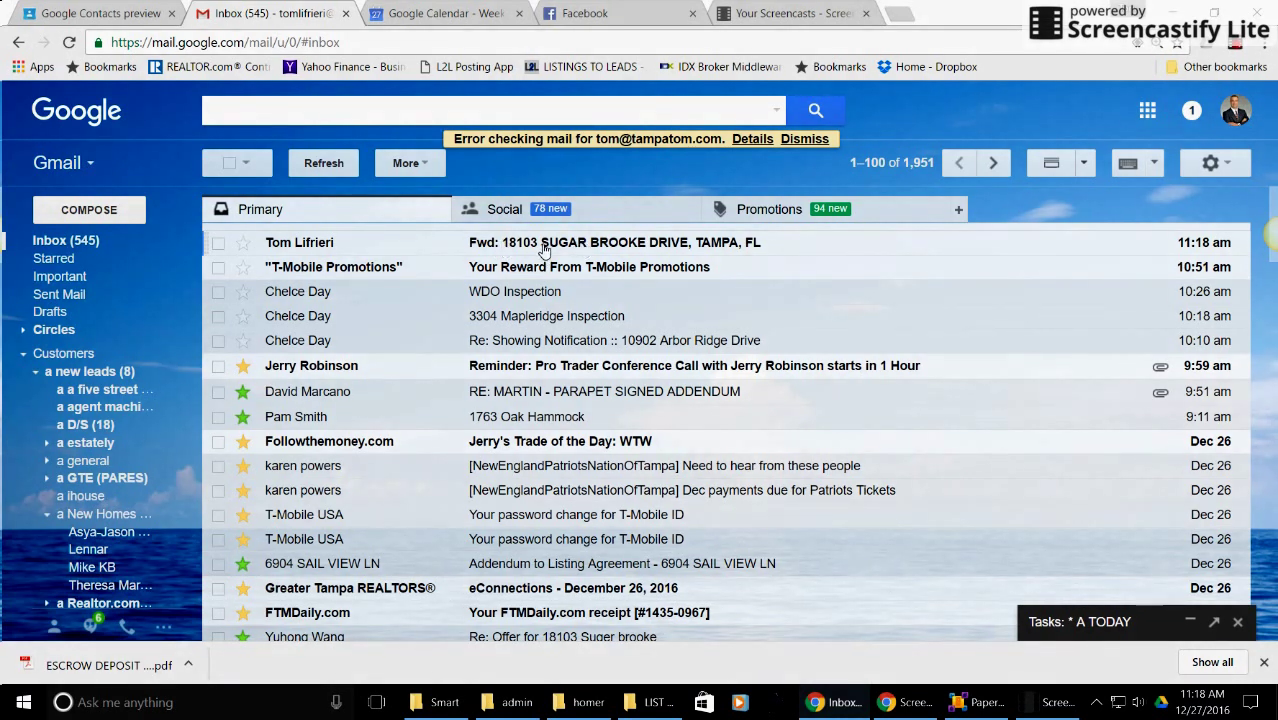
{"action": "left_click", "coordinate": [545, 250]}
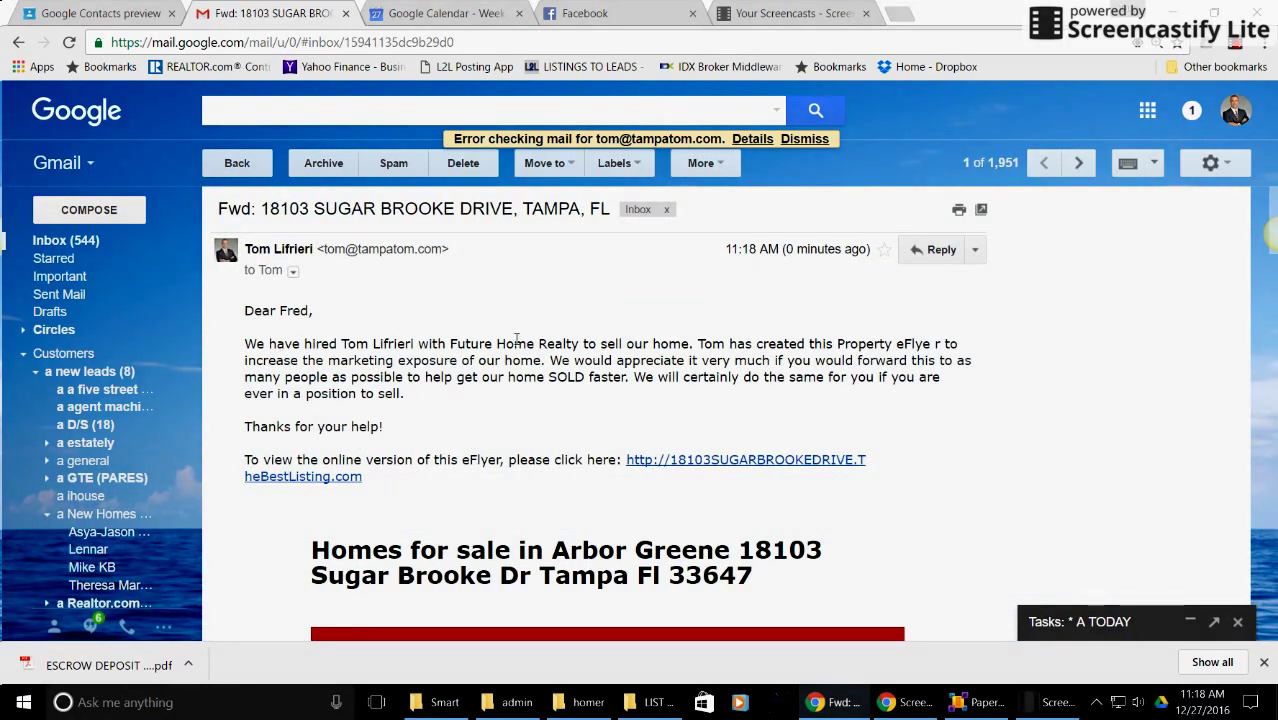
{"action": "scroll", "coordinate": [516, 338], "scroll_direction": "down", "scroll_amount": 4}
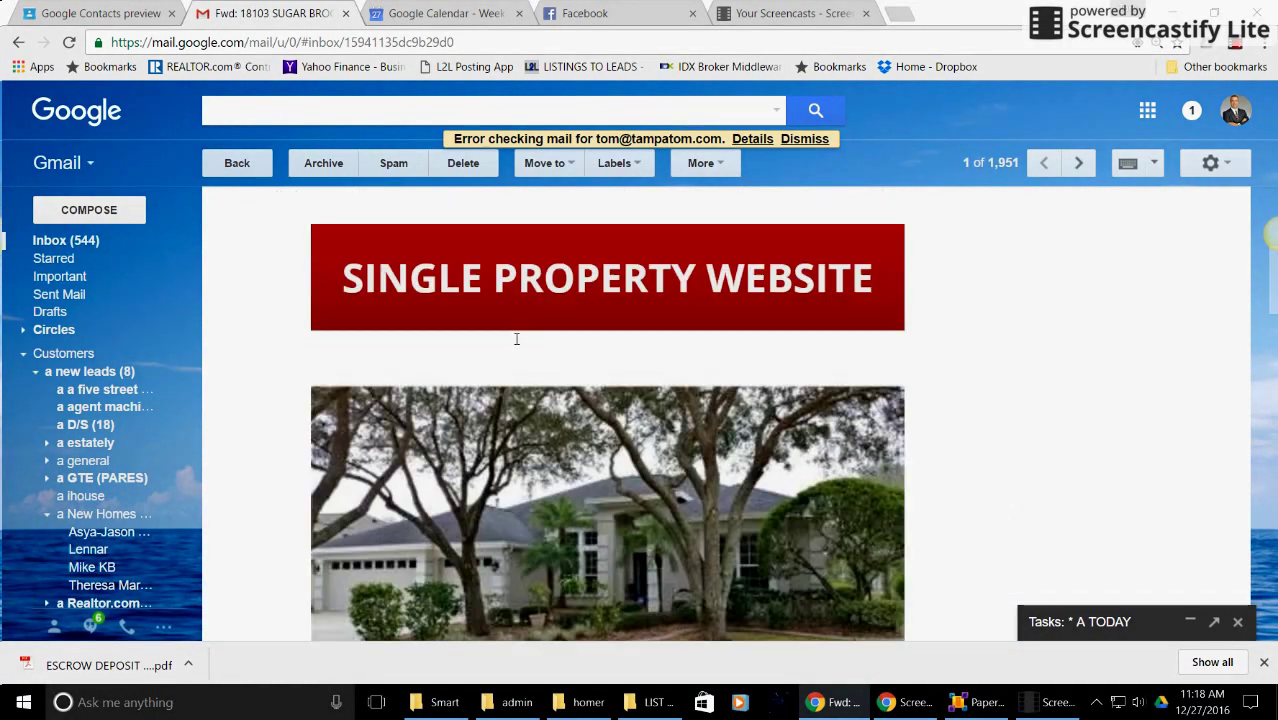
{"action": "scroll", "coordinate": [516, 338], "scroll_direction": "down", "scroll_amount": 4}
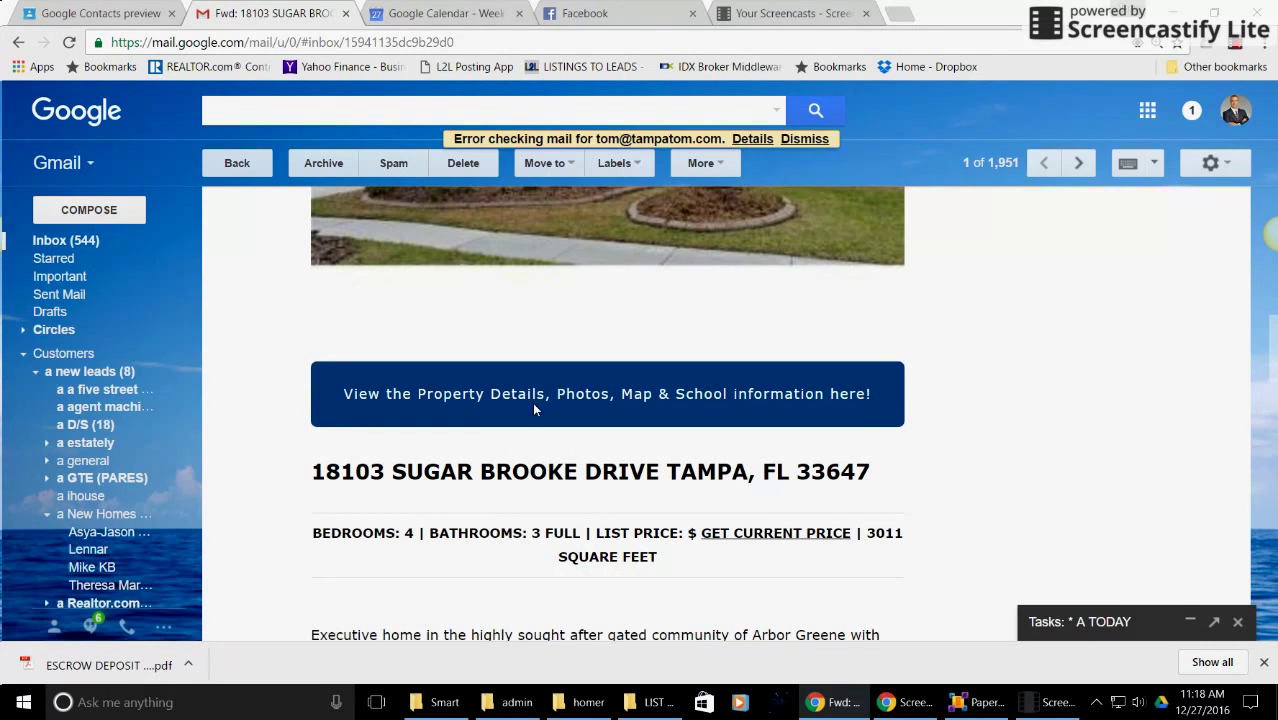
{"action": "scroll", "coordinate": [534, 408], "scroll_direction": "down", "scroll_amount": 6}
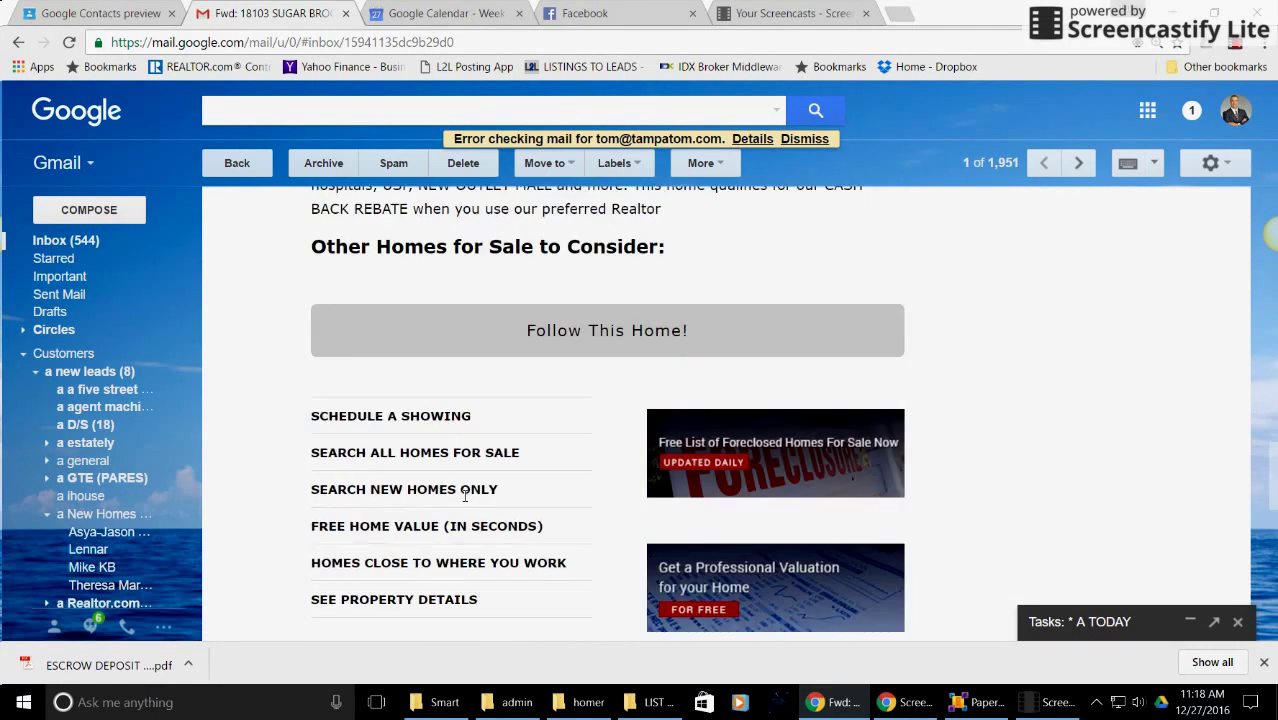
{"action": "scroll", "coordinate": [465, 495], "scroll_direction": "down", "scroll_amount": 4}
{"action": "scroll", "coordinate": [465, 495], "scroll_direction": "up", "scroll_amount": 14}
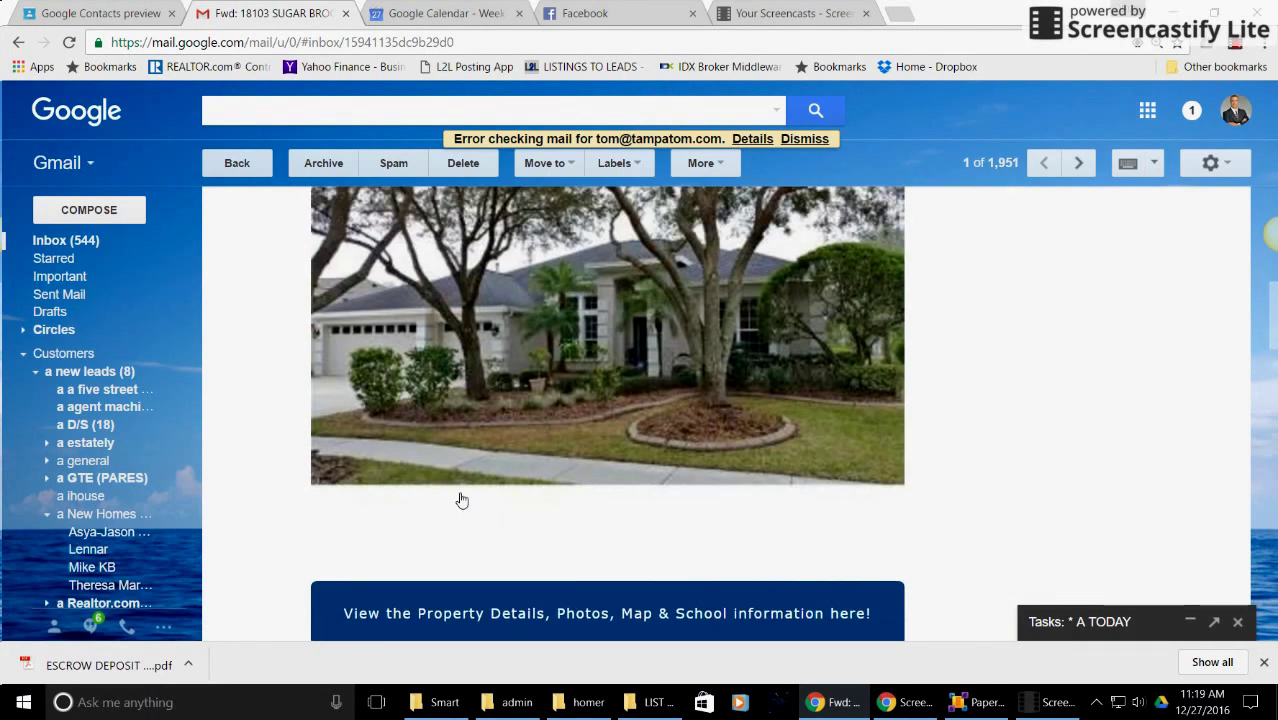
{"action": "left_click", "coordinate": [595, 340]}
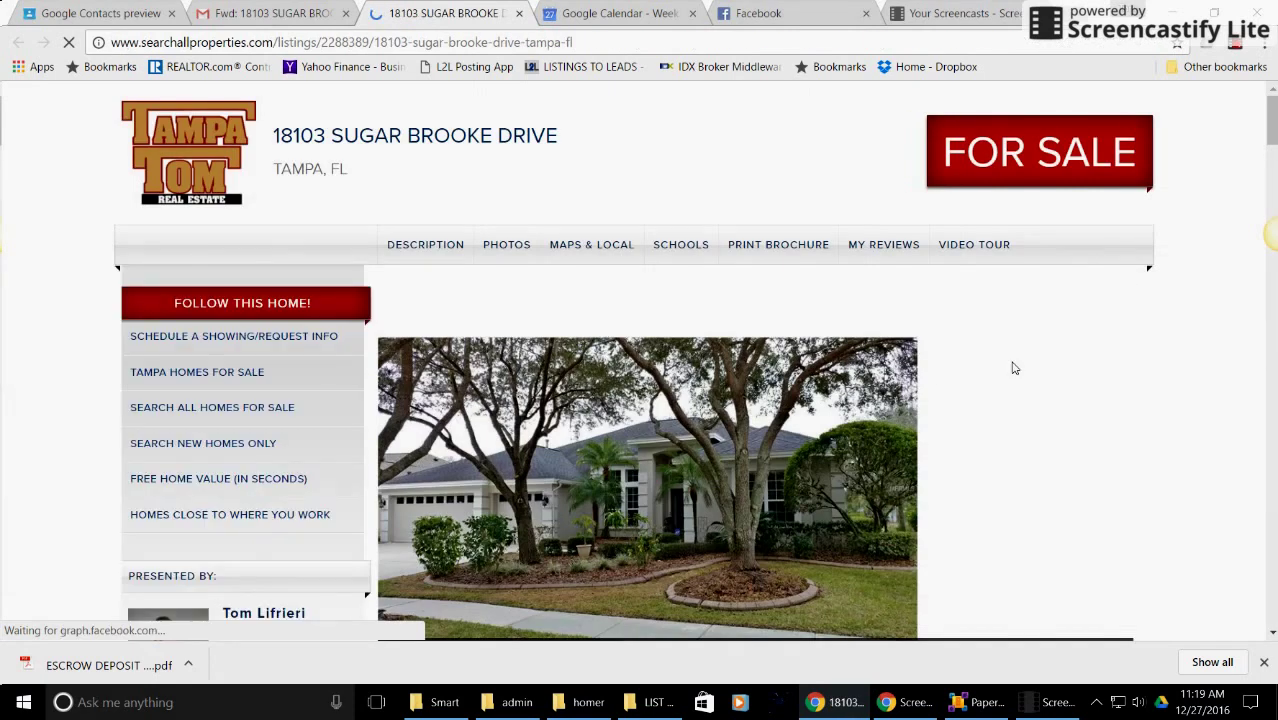
{"action": "scroll", "coordinate": [1013, 368], "scroll_direction": "down", "scroll_amount": 2}
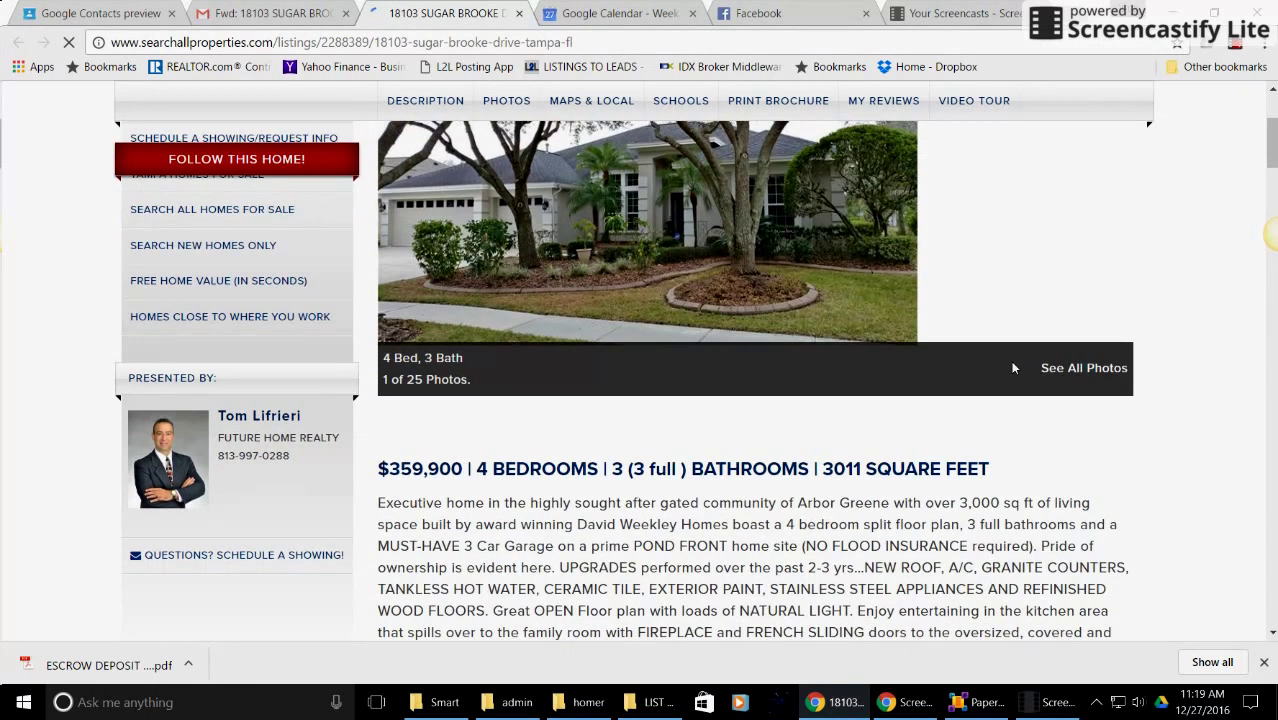
{"action": "scroll", "coordinate": [1013, 368], "scroll_direction": "down", "scroll_amount": 5}
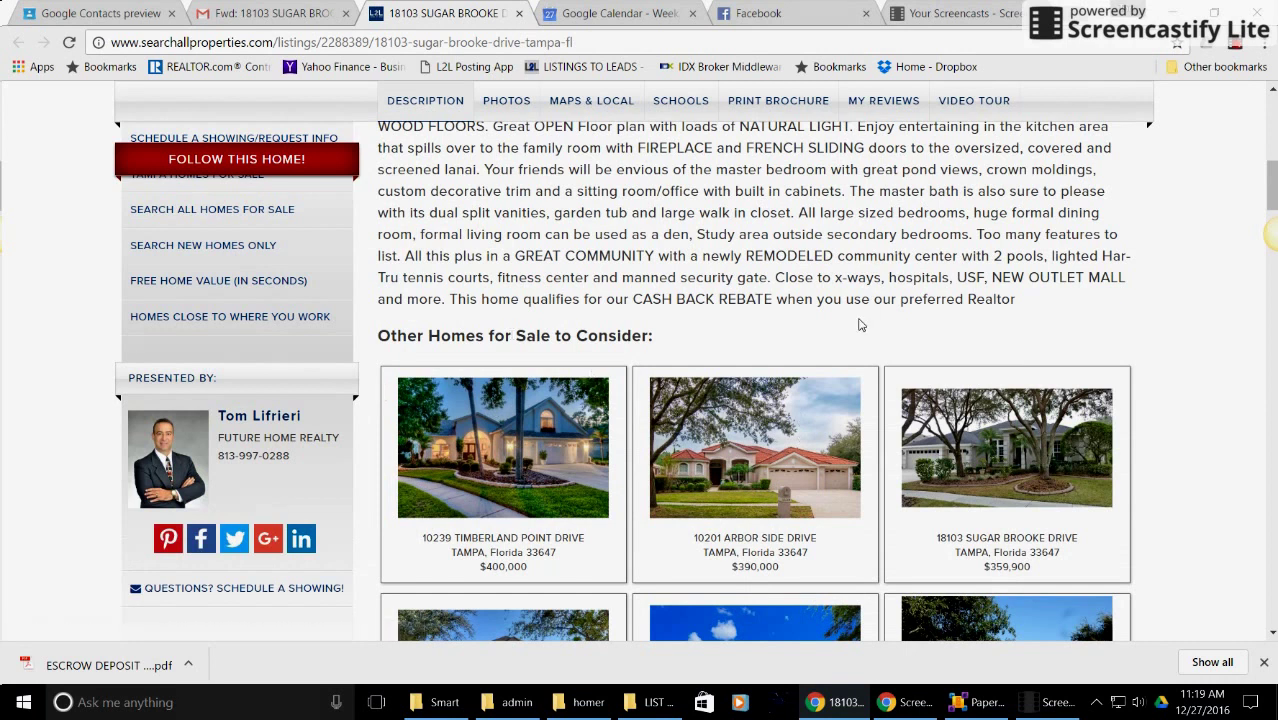
{"action": "scroll", "coordinate": [824, 340], "scroll_direction": "up", "scroll_amount": 7}
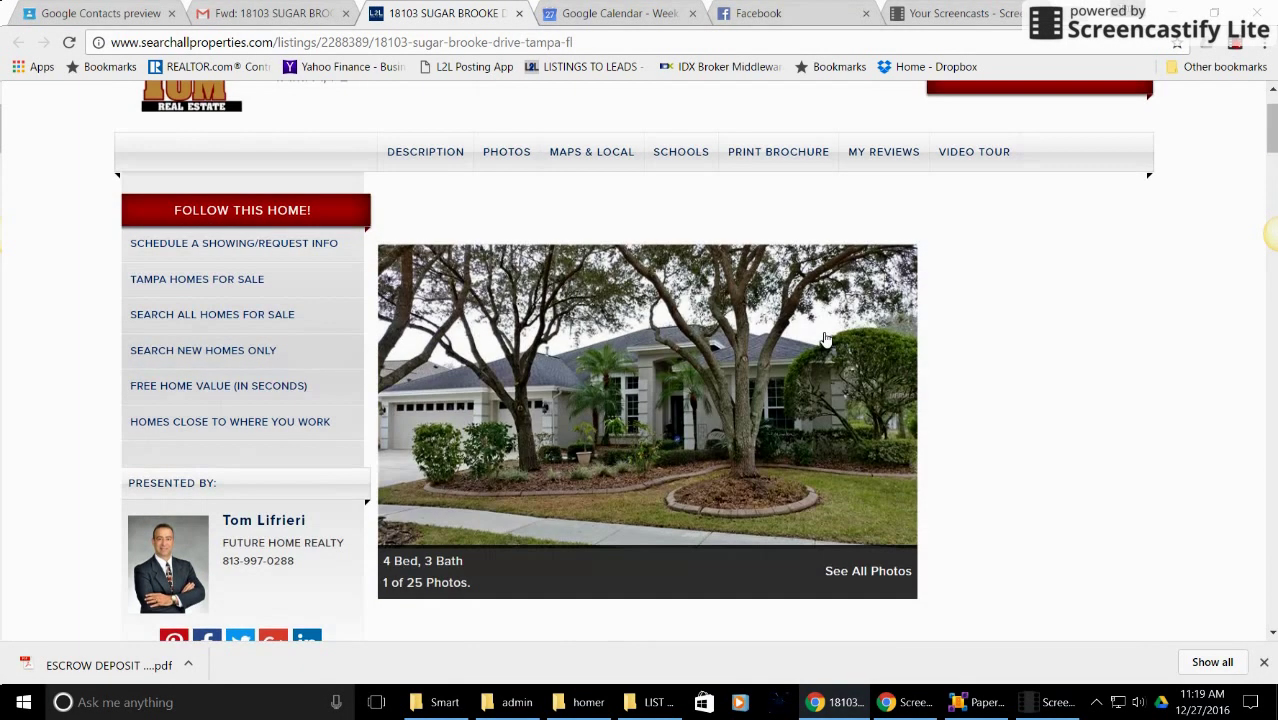
Step: Reload the listing page and browse its $359,900 description and similar Tampa homes
{"action": "left_click", "coordinate": [819, 405]}
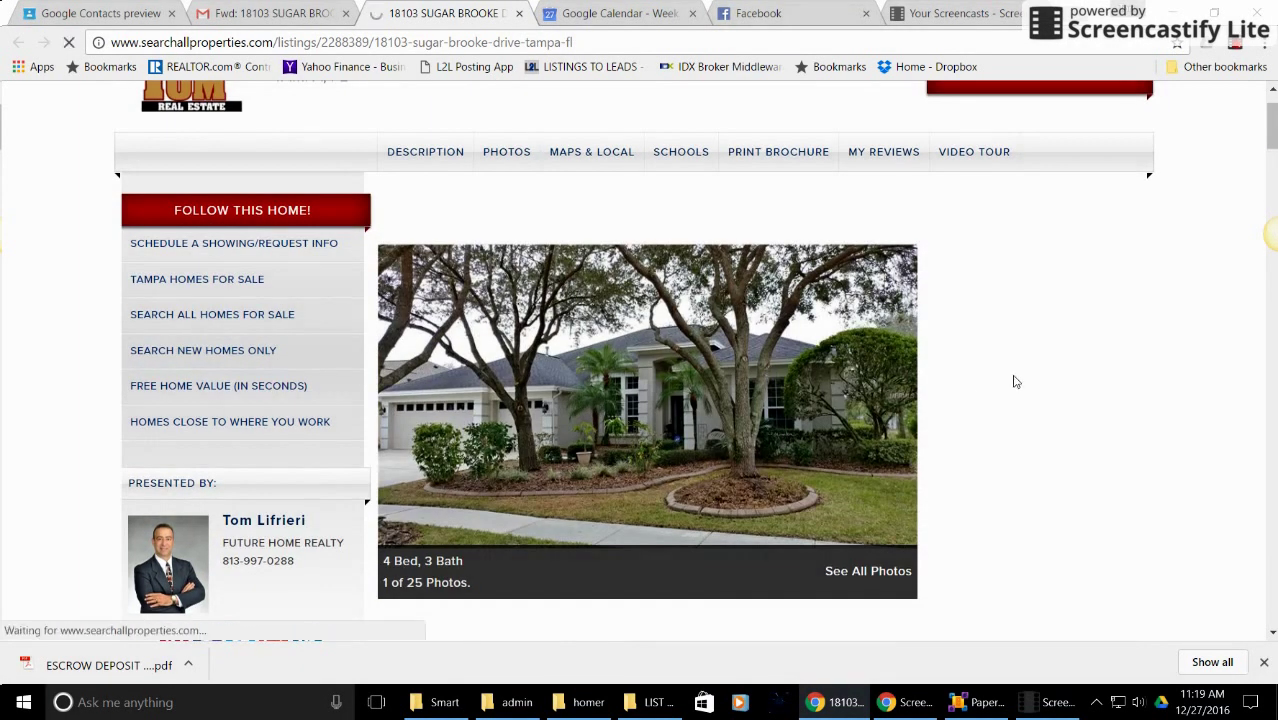
{"action": "scroll", "coordinate": [1015, 381], "scroll_direction": "down", "scroll_amount": 8}
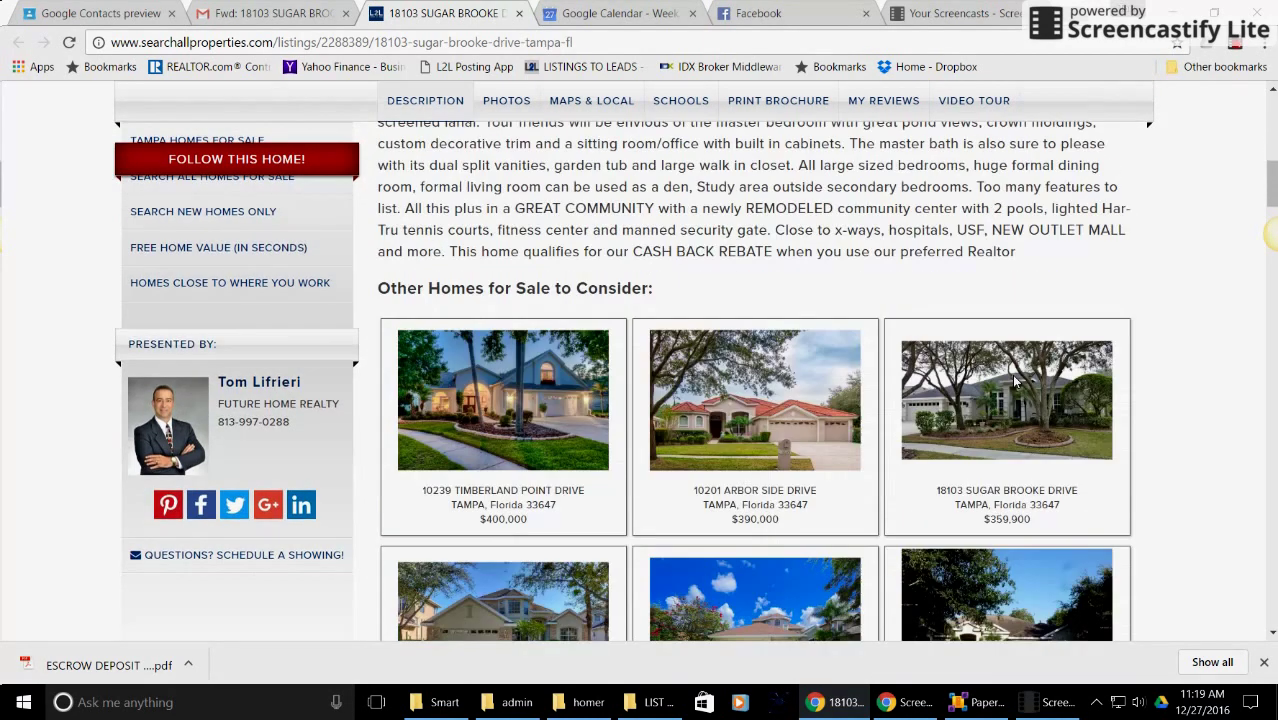
{"action": "scroll", "coordinate": [1015, 381], "scroll_direction": "down", "scroll_amount": 1}
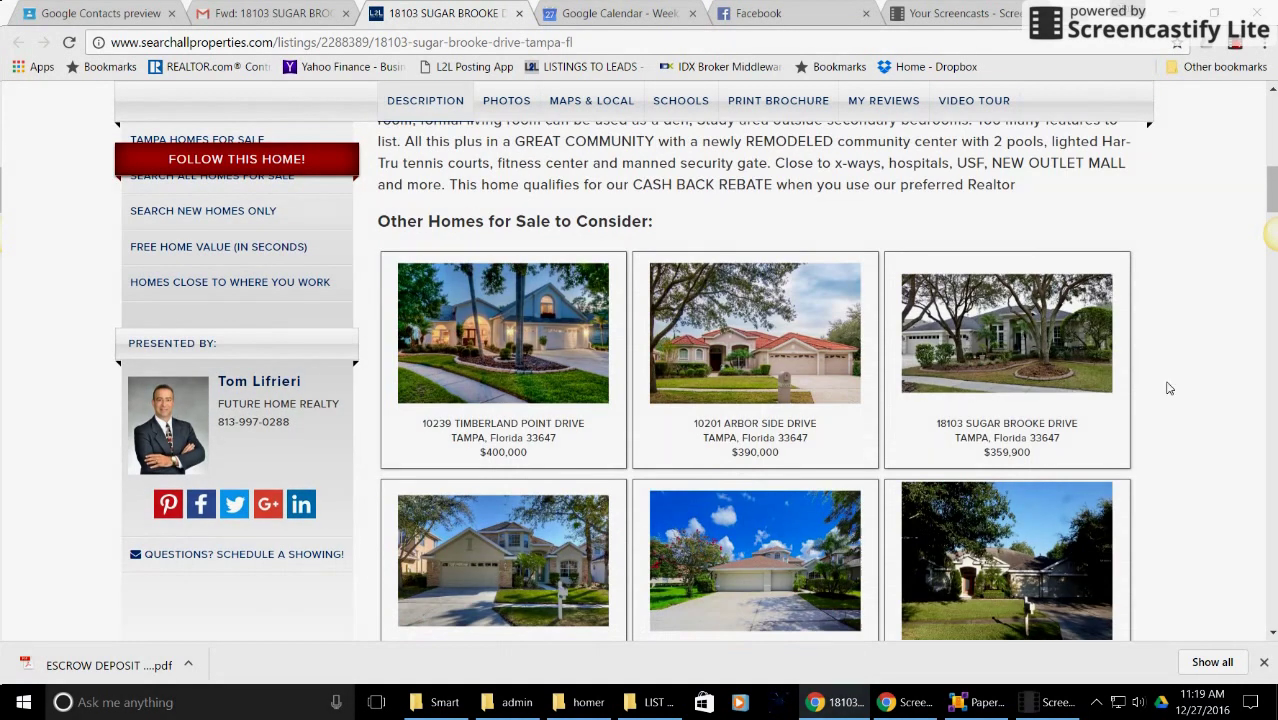
{"action": "scroll", "coordinate": [1155, 400], "scroll_direction": "down", "scroll_amount": 2}
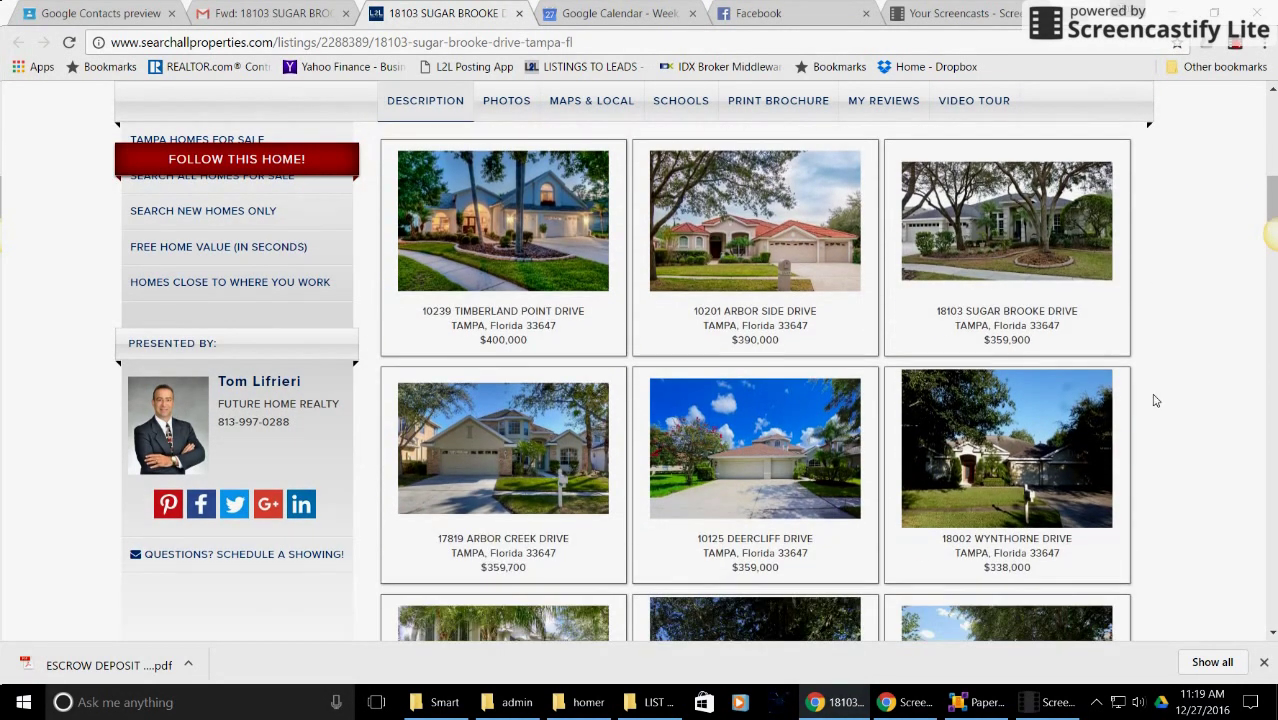
{"action": "scroll", "coordinate": [1155, 400], "scroll_direction": "up", "scroll_amount": 8}
{"action": "scroll", "coordinate": [1155, 400], "scroll_direction": "up", "scroll_amount": 4}
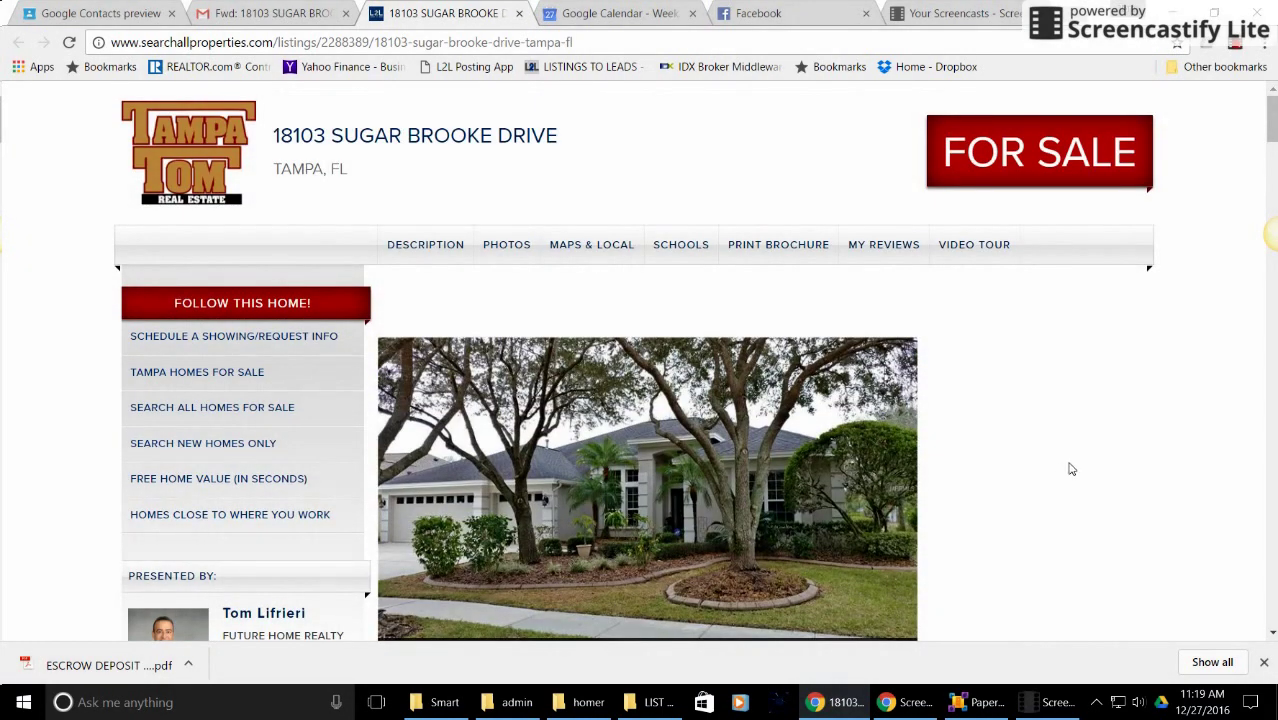
{"action": "scroll", "coordinate": [1071, 469], "scroll_direction": "down", "scroll_amount": 1}
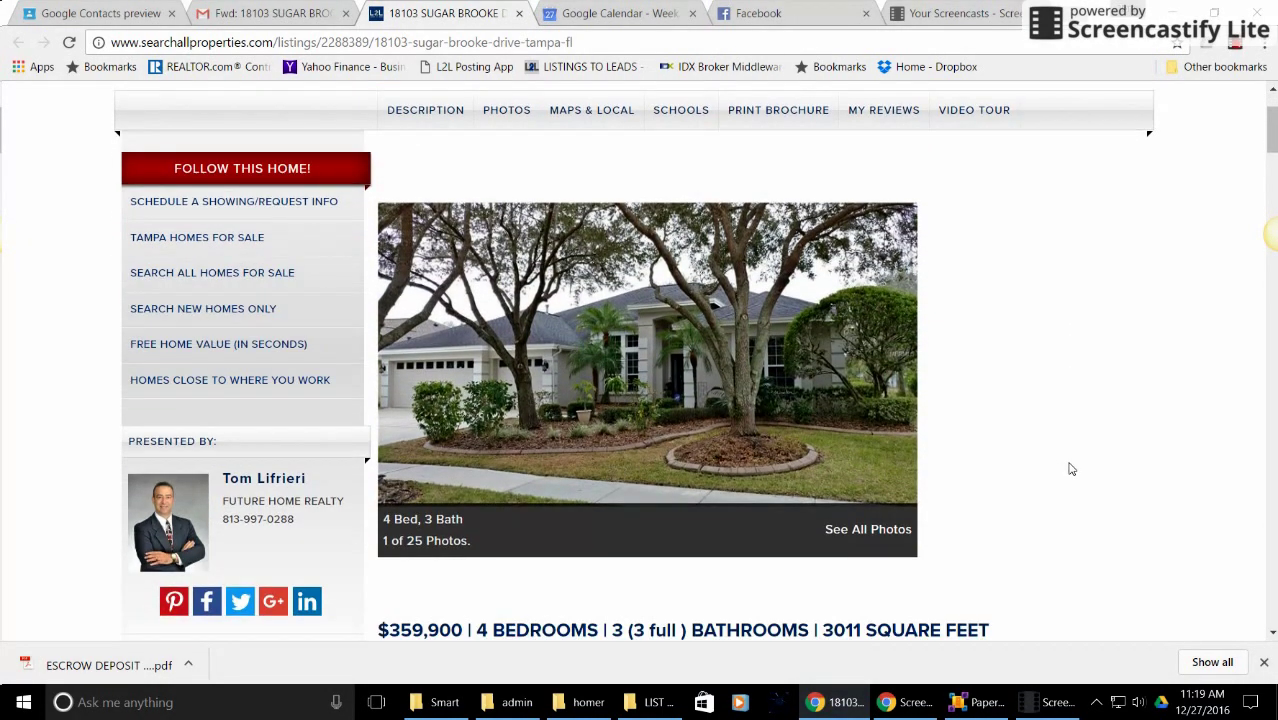